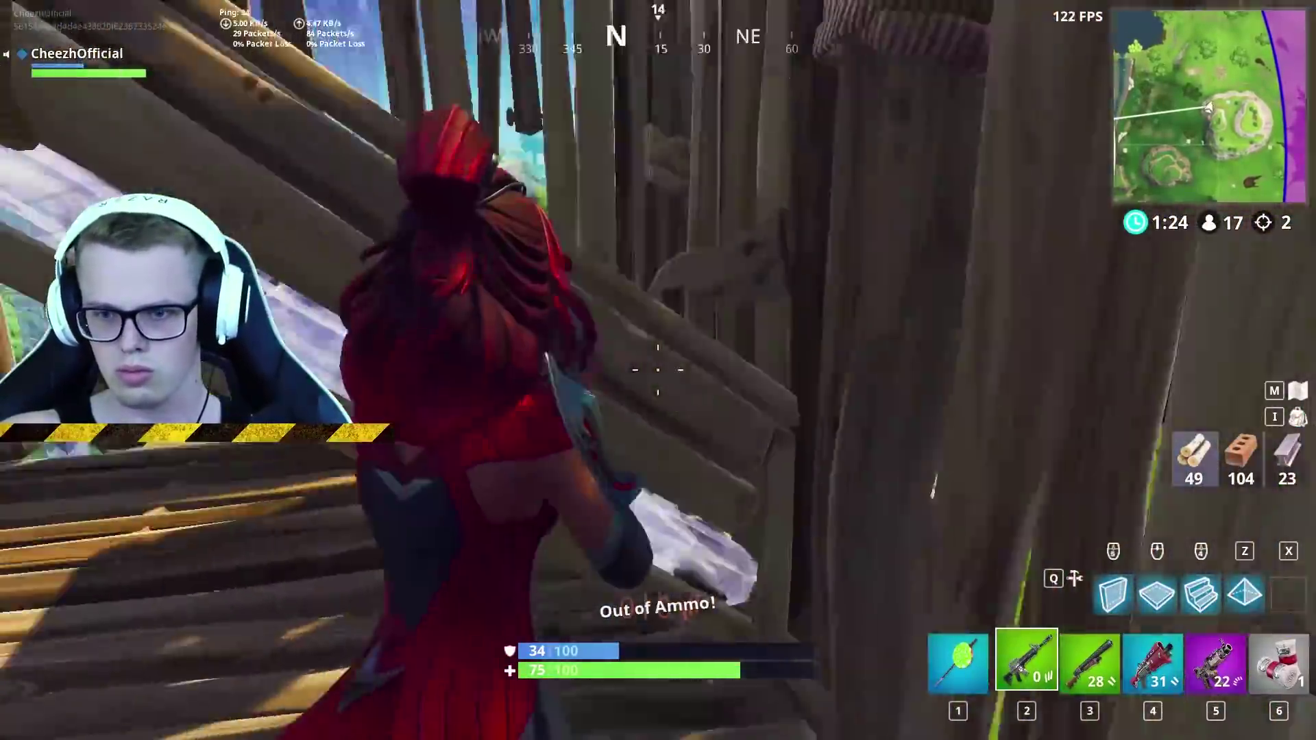
Step: Switch to the purple SMG, reload, and fire at the opponent
key("5")
key("r")
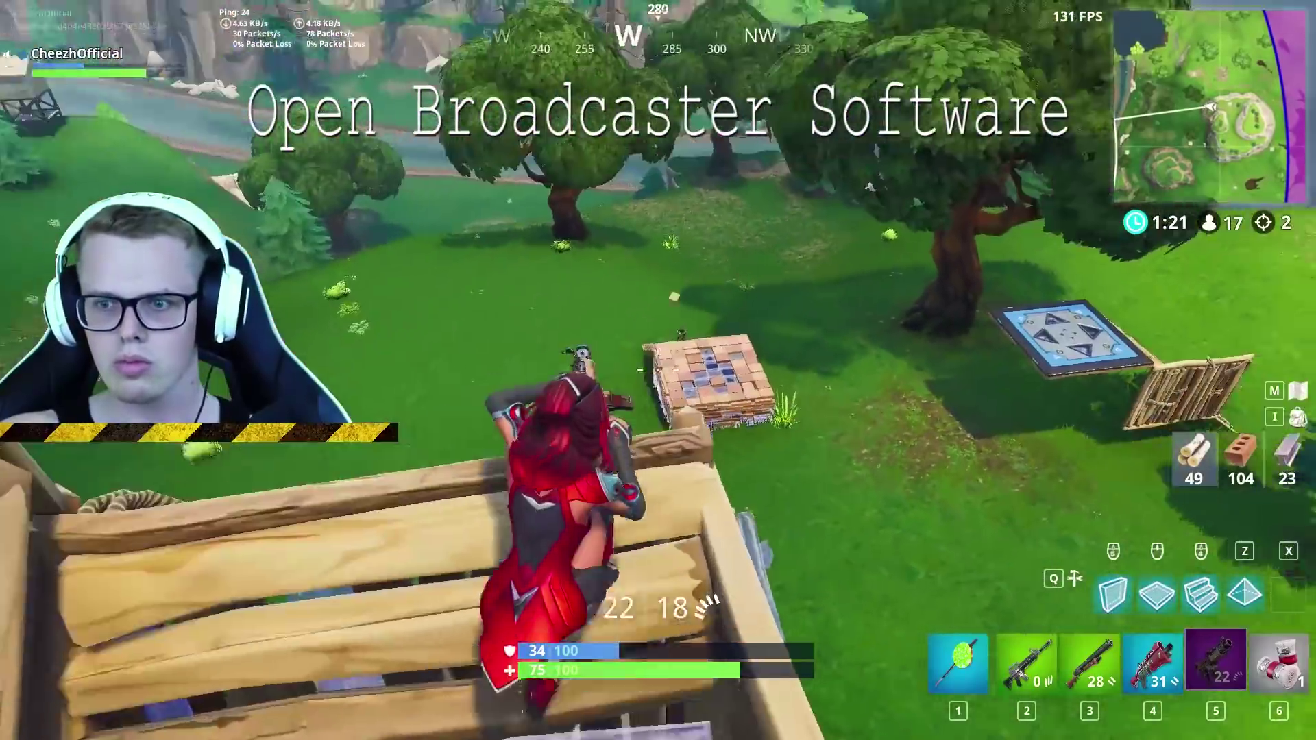
left_click(658, 370)
key("r")
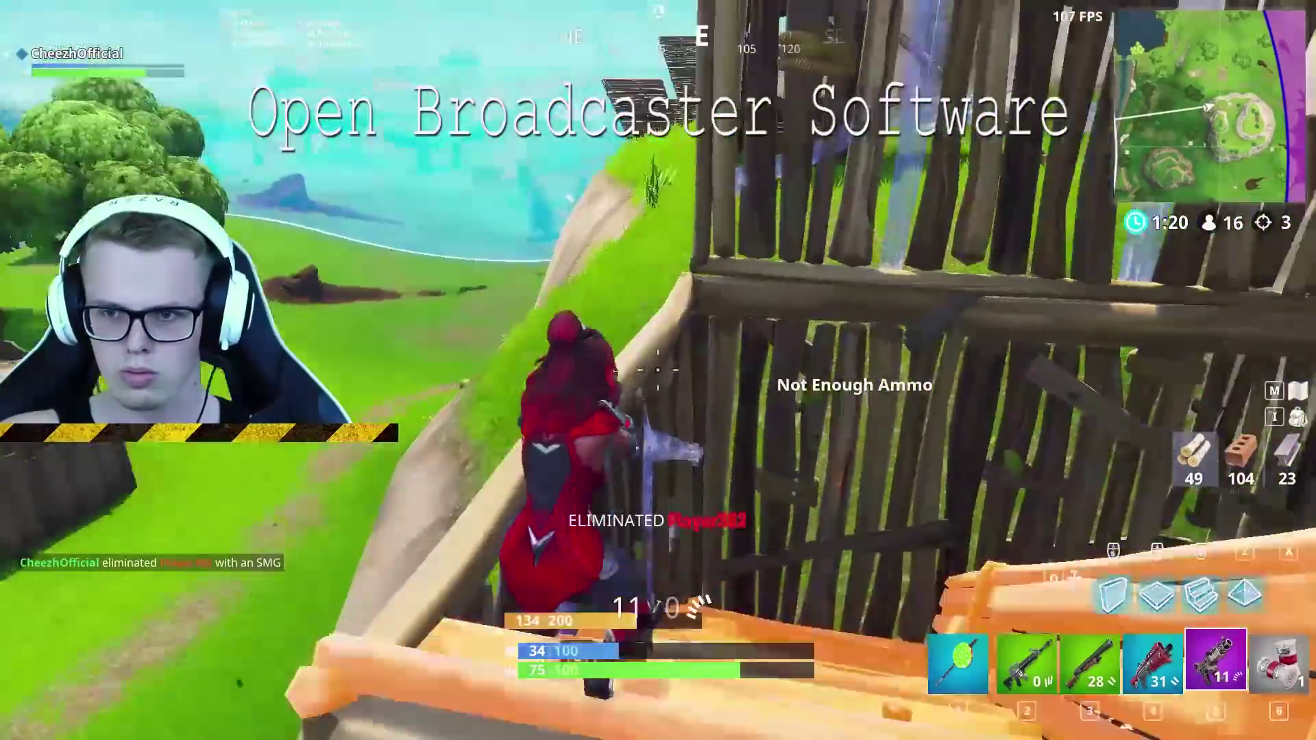
Step: Enter build mode and place several wooden walls and pieces
key("q")
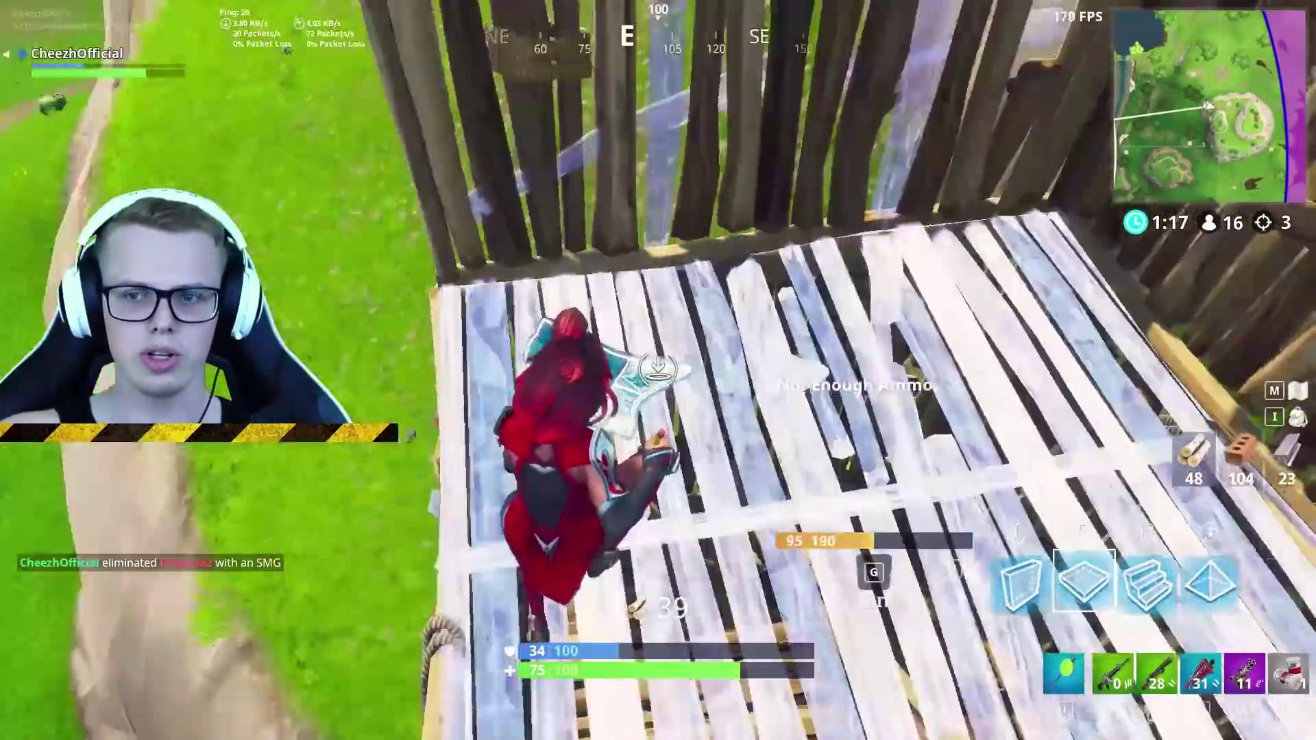
left_click(658, 370)
left_click(658, 371)
key("q")
key("q")
left_click(658, 370)
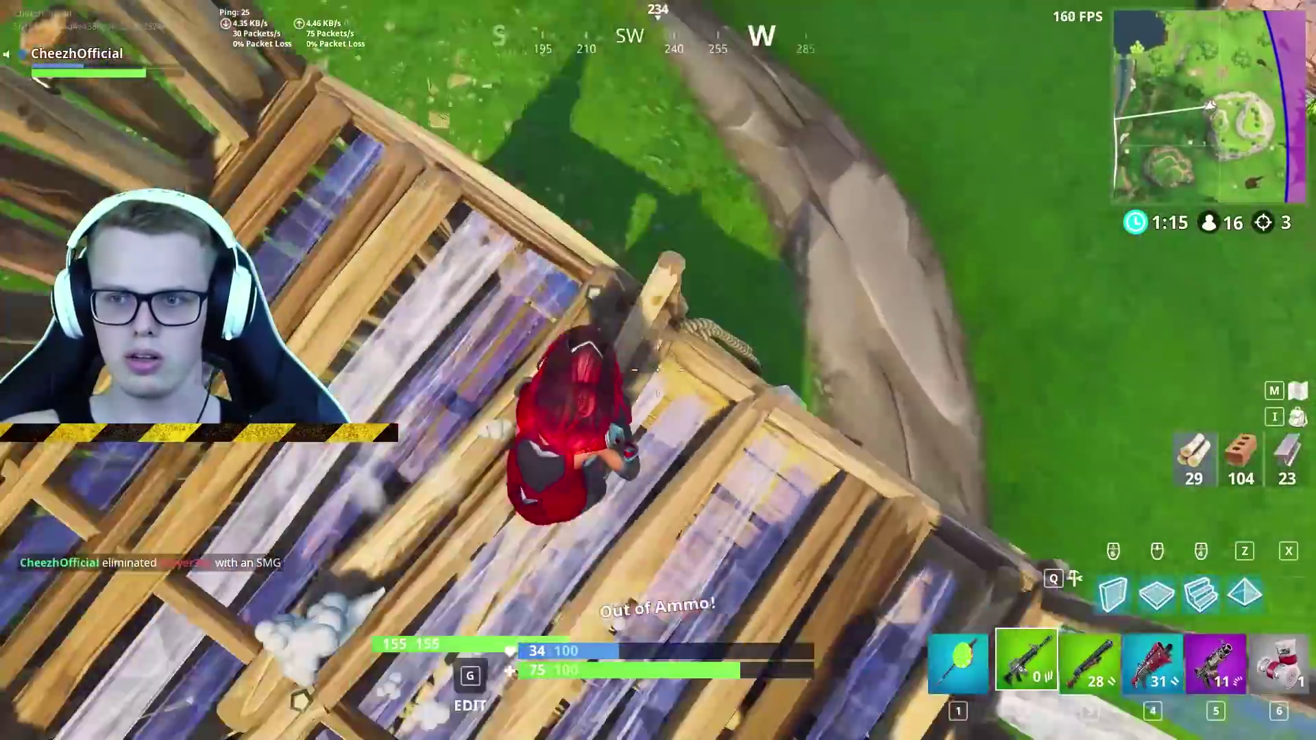
Step: Keep building wooden pieces while dropping down, spending wood to 9, then fire the empty rifle
key("q")
left_click(659, 370)
key("q")
left_click(658, 371)
key("q")
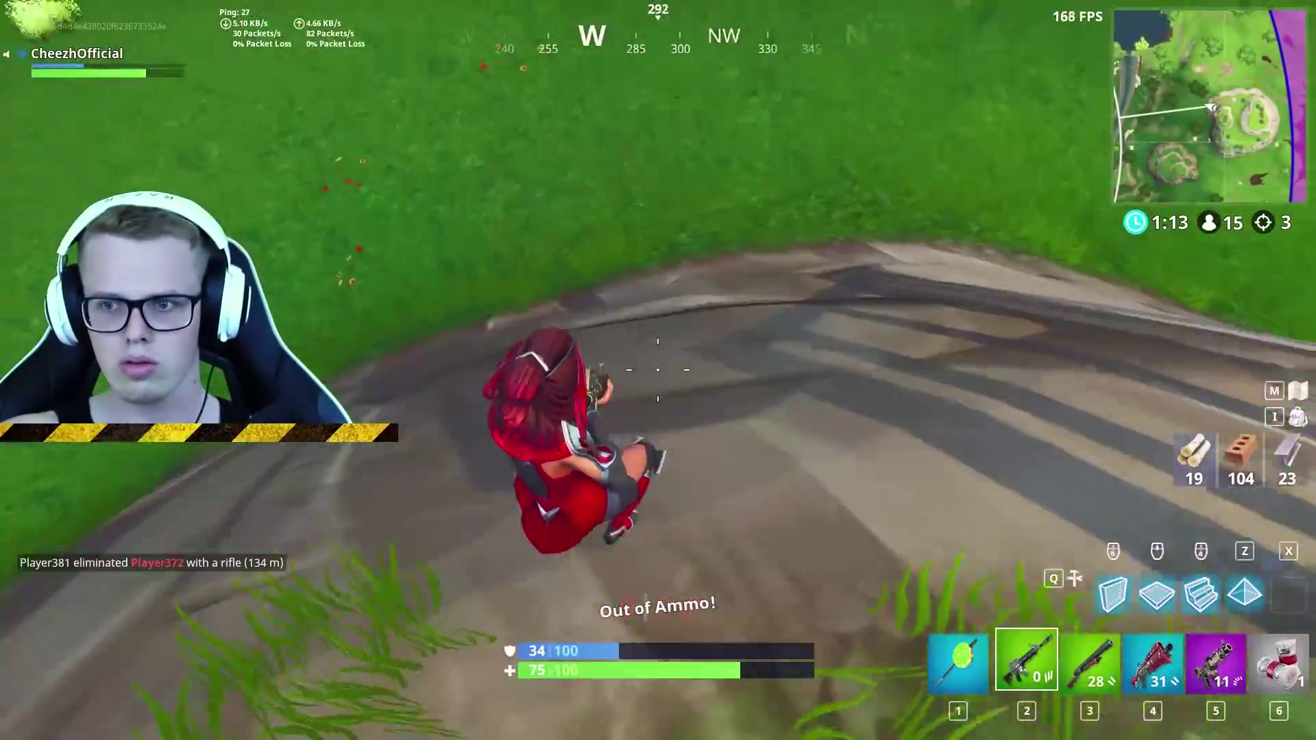
key("q")
left_click(658, 370)
key("q")
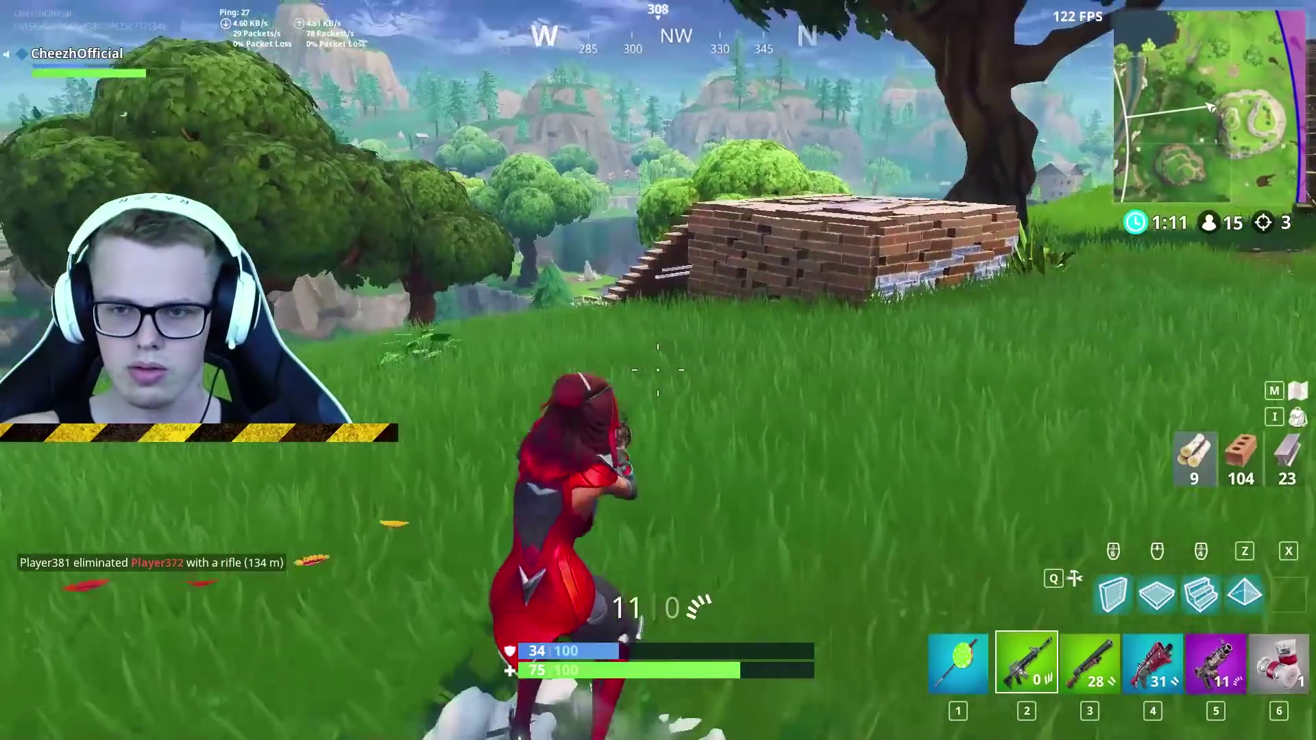
left_click(658, 370)
left_click(659, 371)
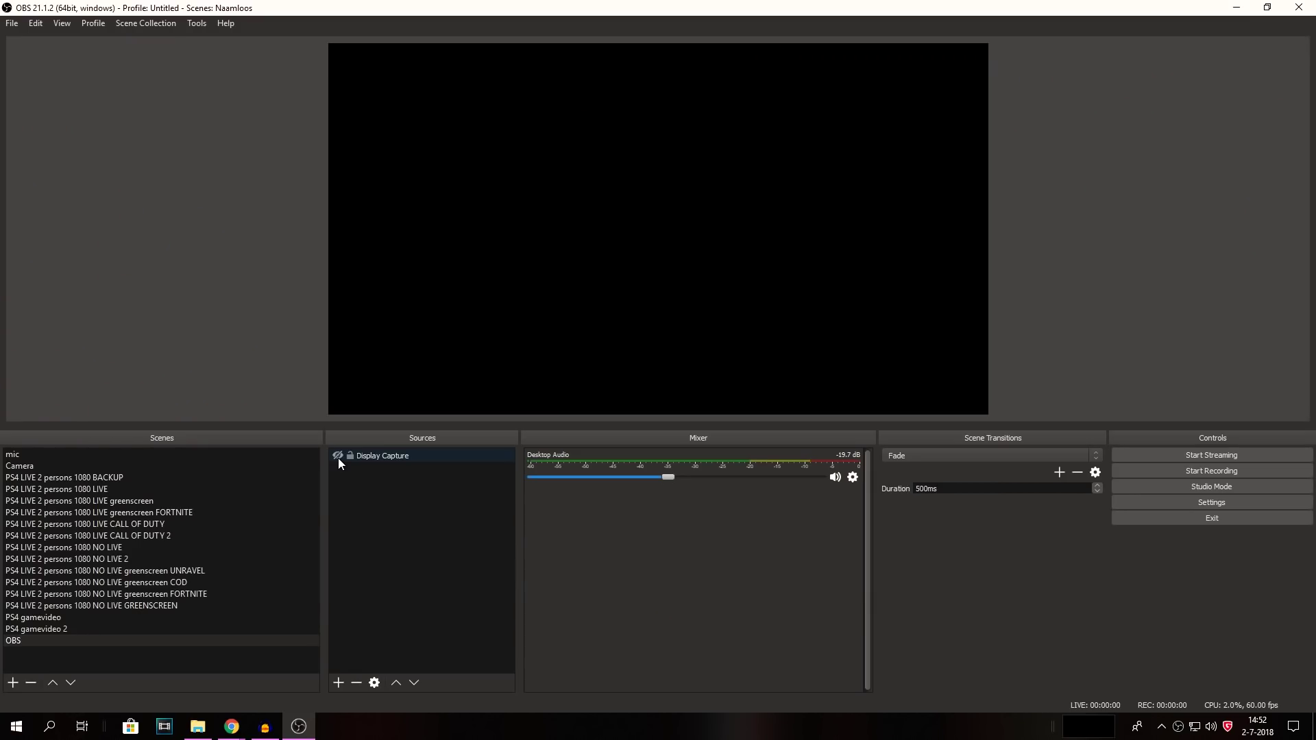
Step: Toggle the Display Capture source's visibility off so the OBS scene preview turns black
left_click(805, 200)
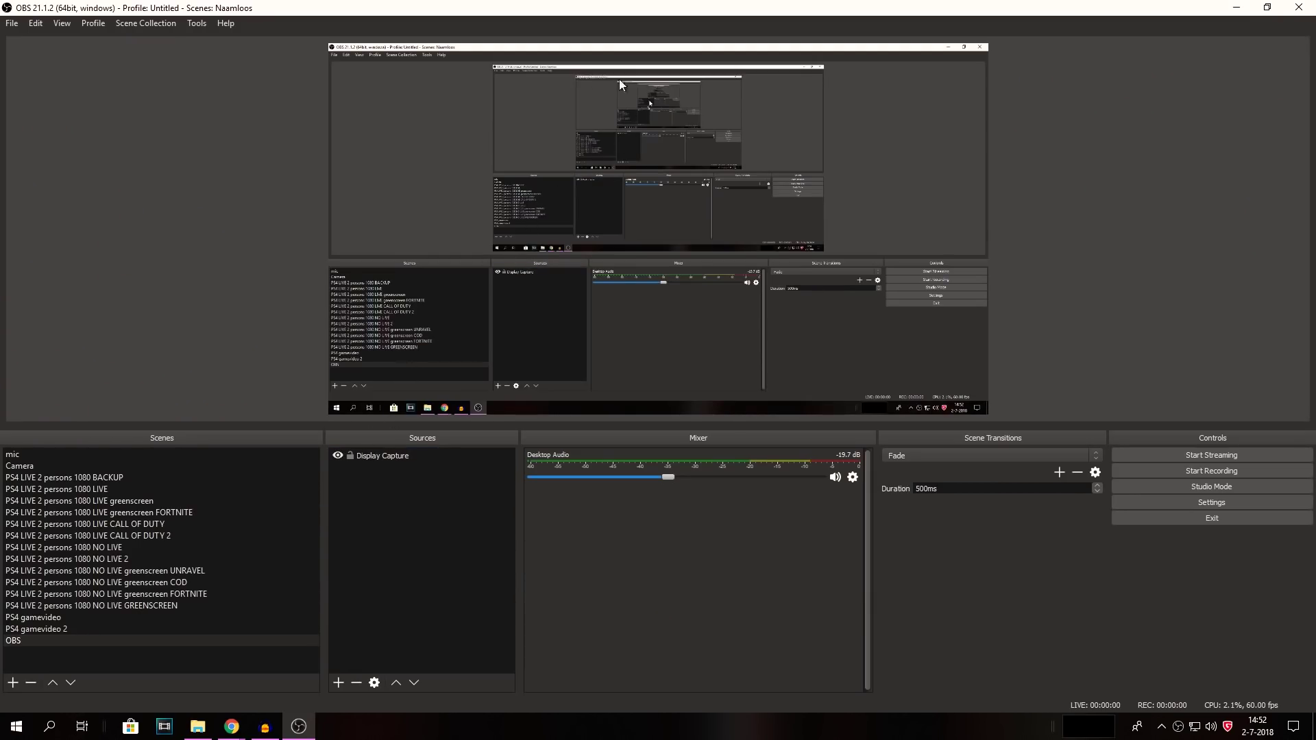
left_click(338, 455)
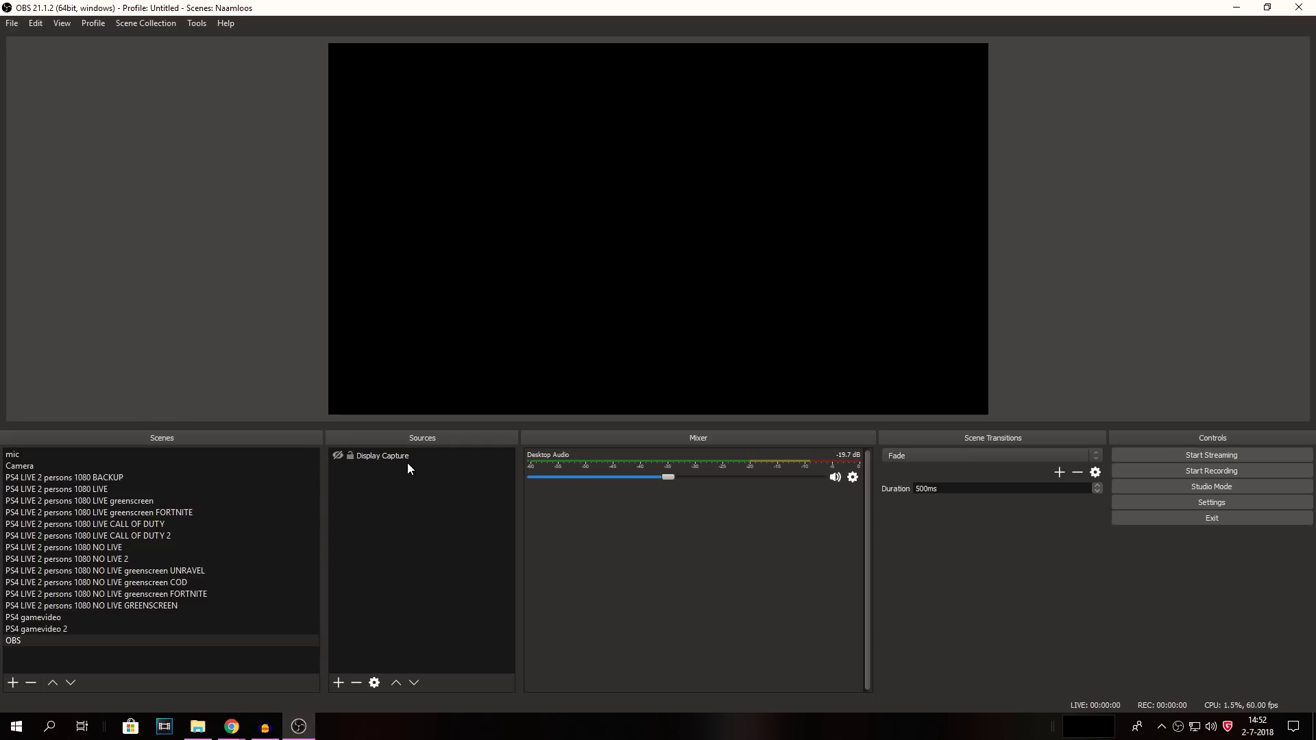
Step: Open Settings on the Video page showing 1920x1080 resolutions at 60 FPS
left_click(1149, 503)
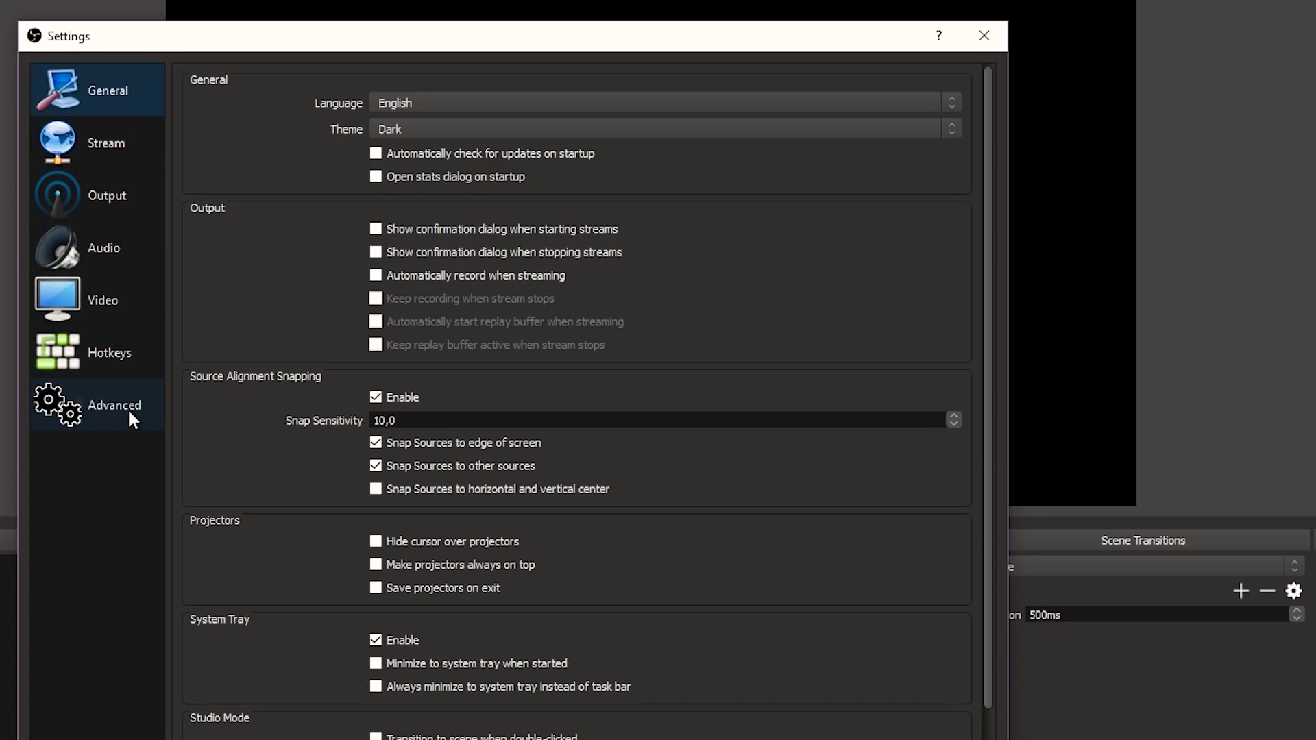
left_click(125, 310)
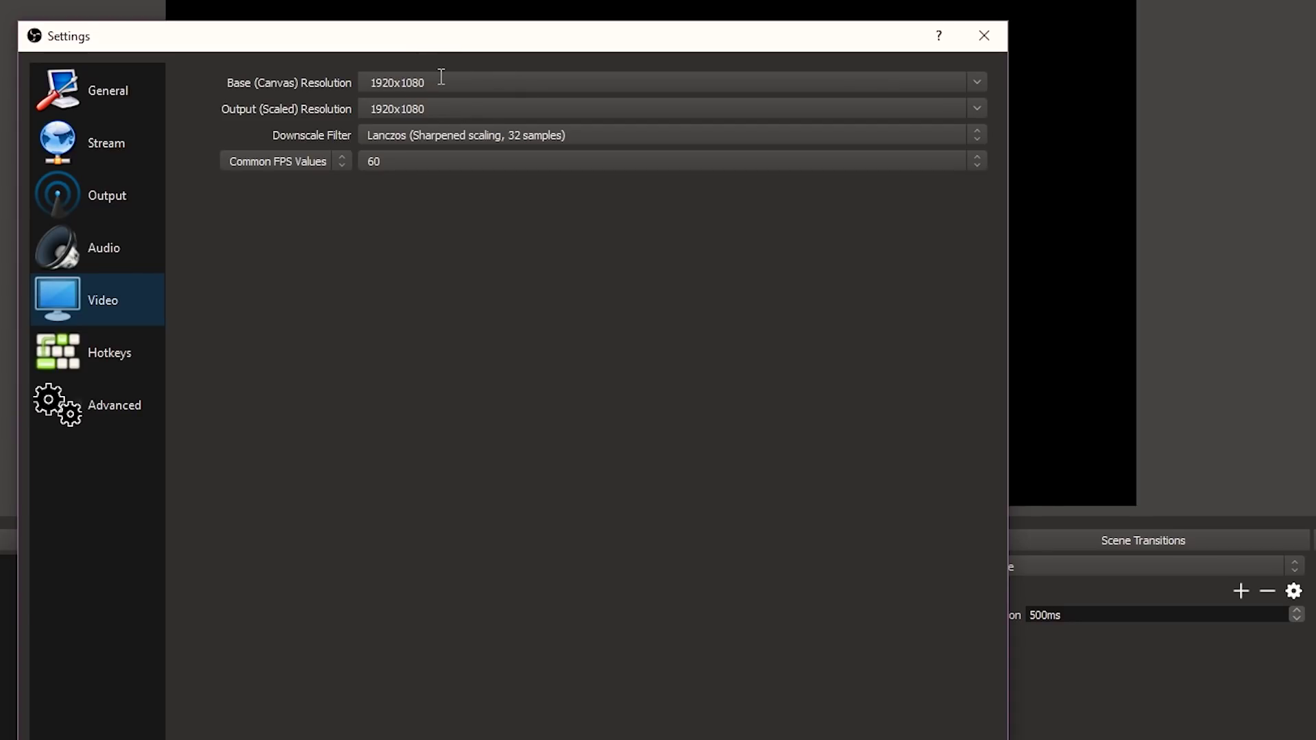
Step: Keep the 1920x1080 canvas and set Common FPS Values to 60 after trying 30
left_click(977, 82)
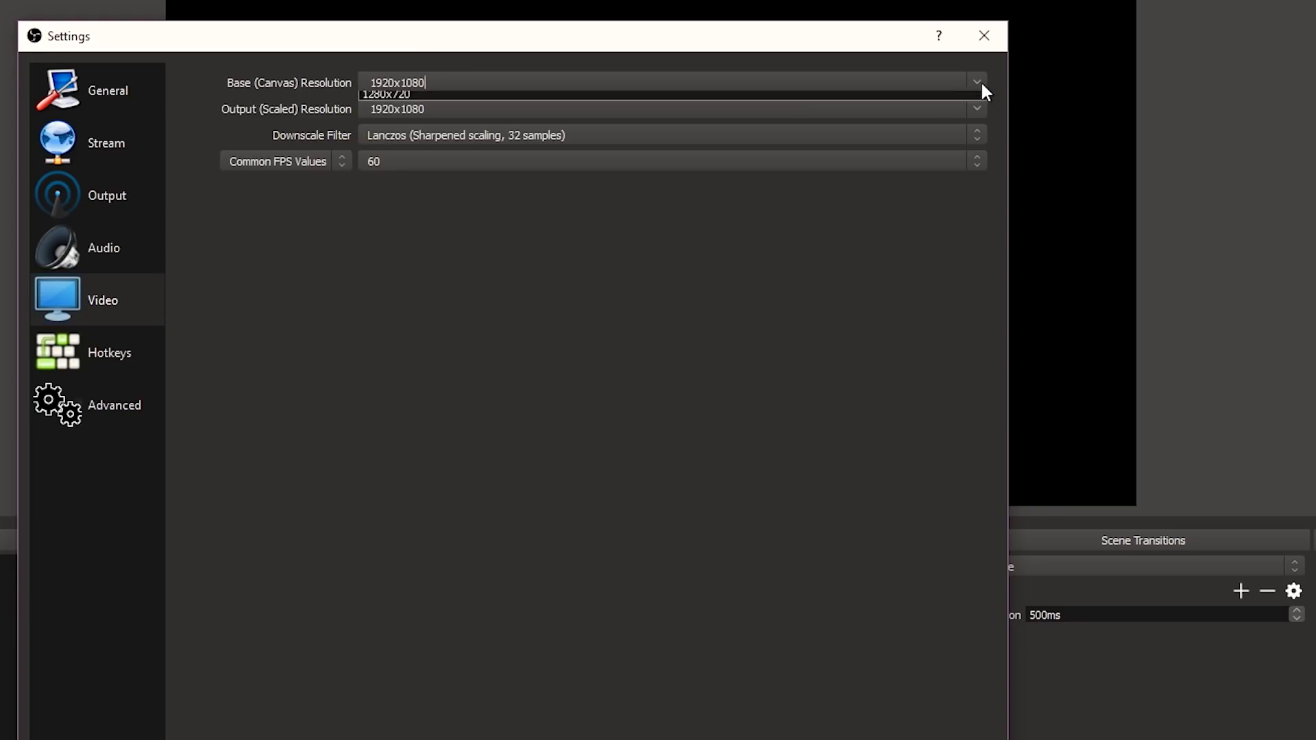
left_click(413, 99)
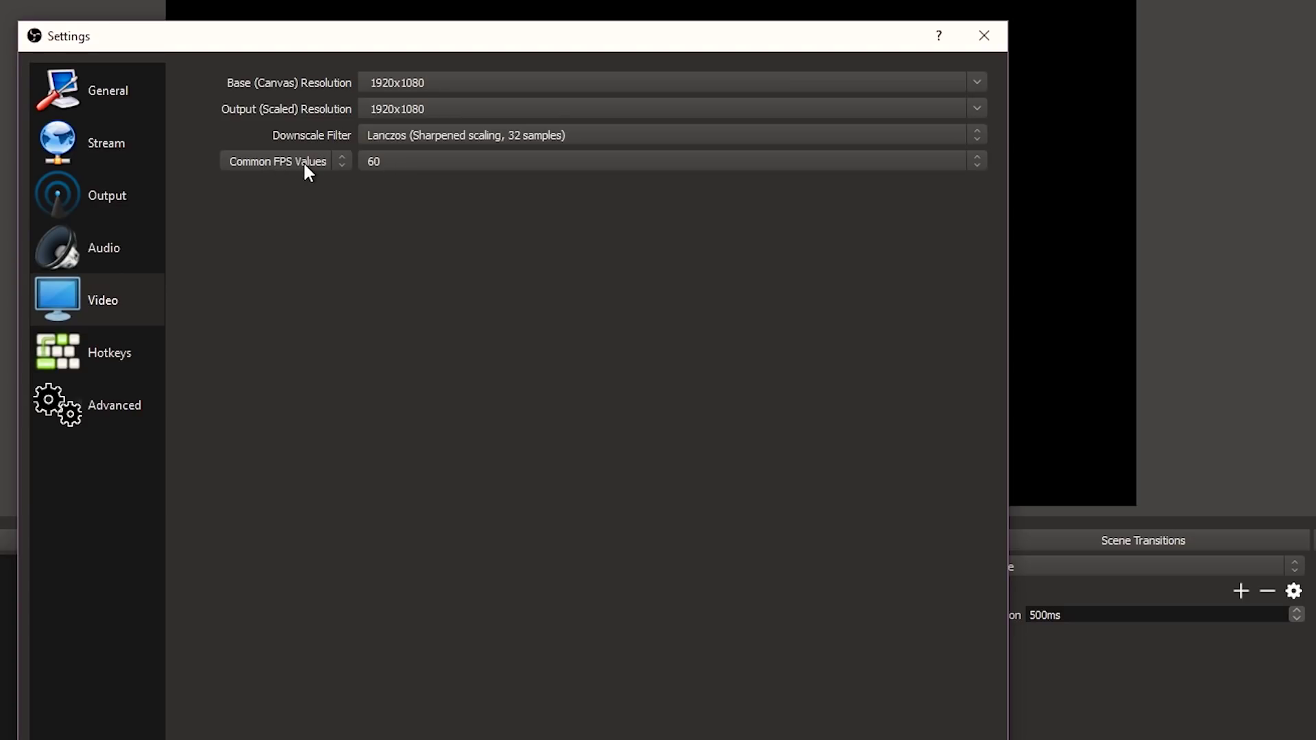
left_click(412, 164)
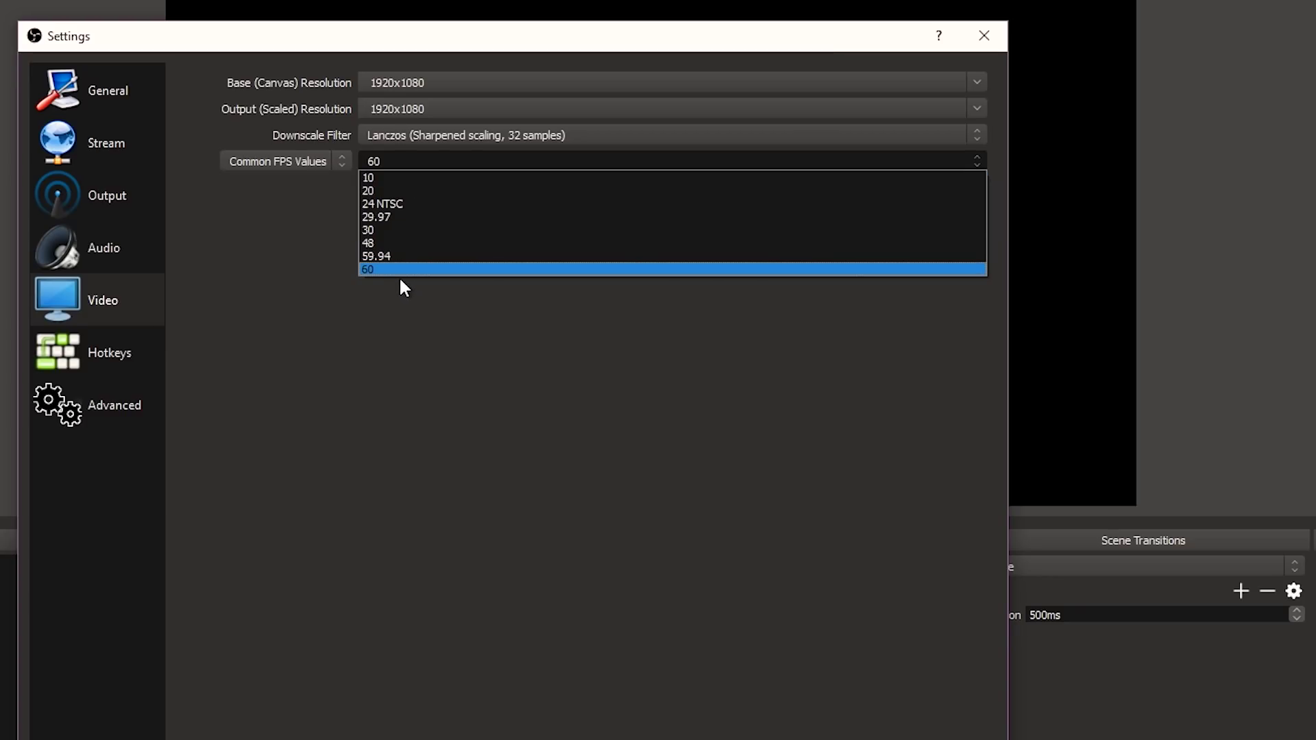
left_click(381, 230)
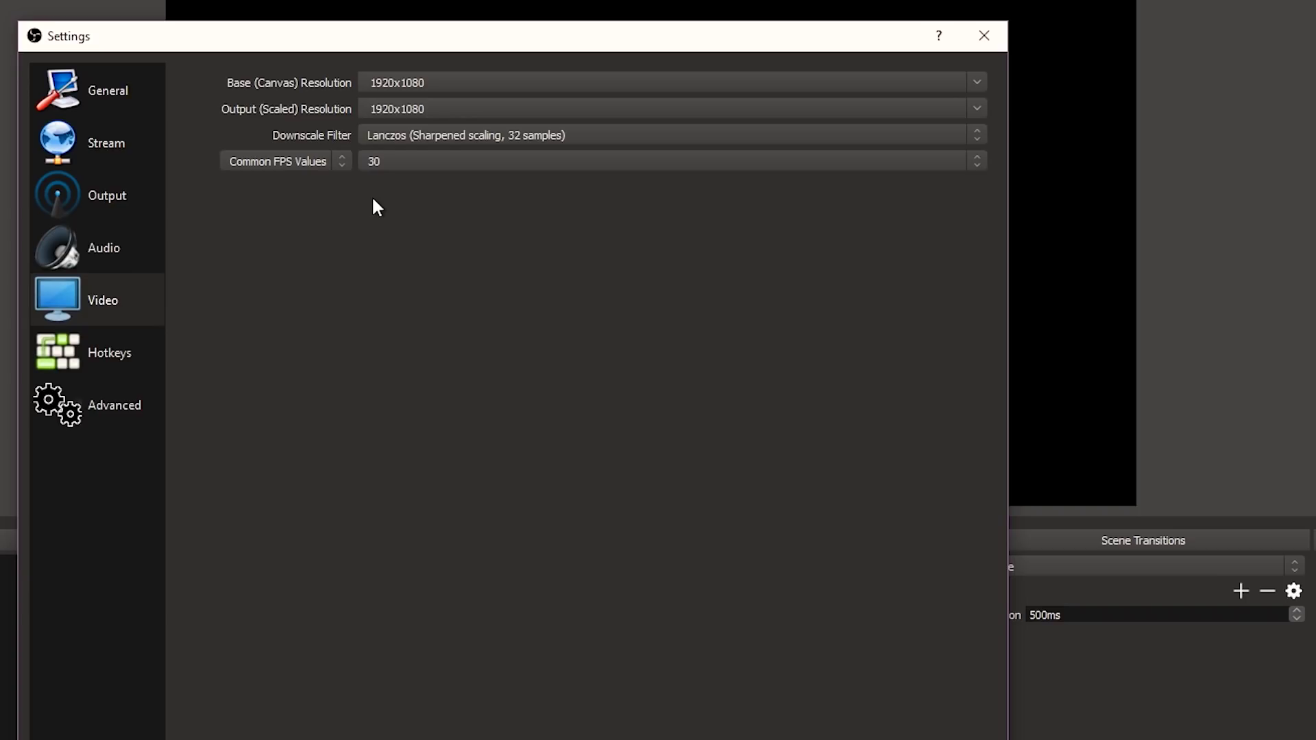
left_click(382, 164)
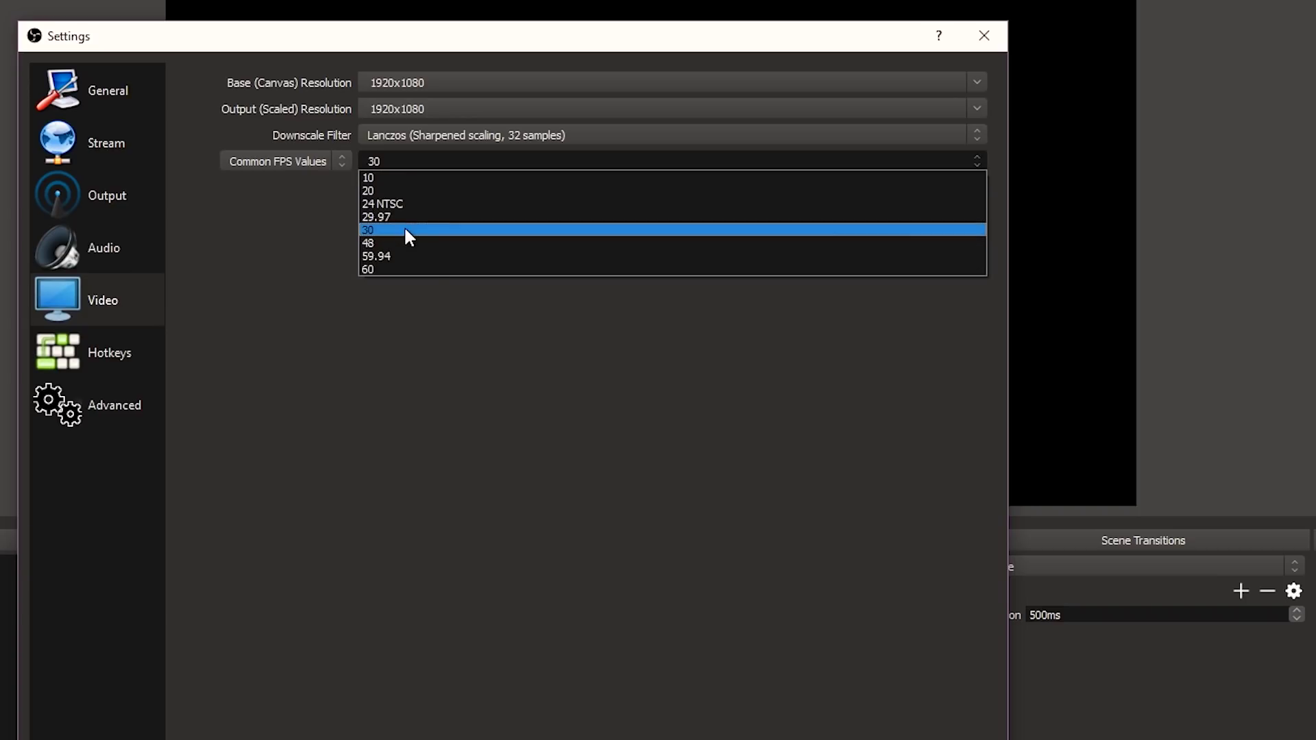
left_click(388, 270)
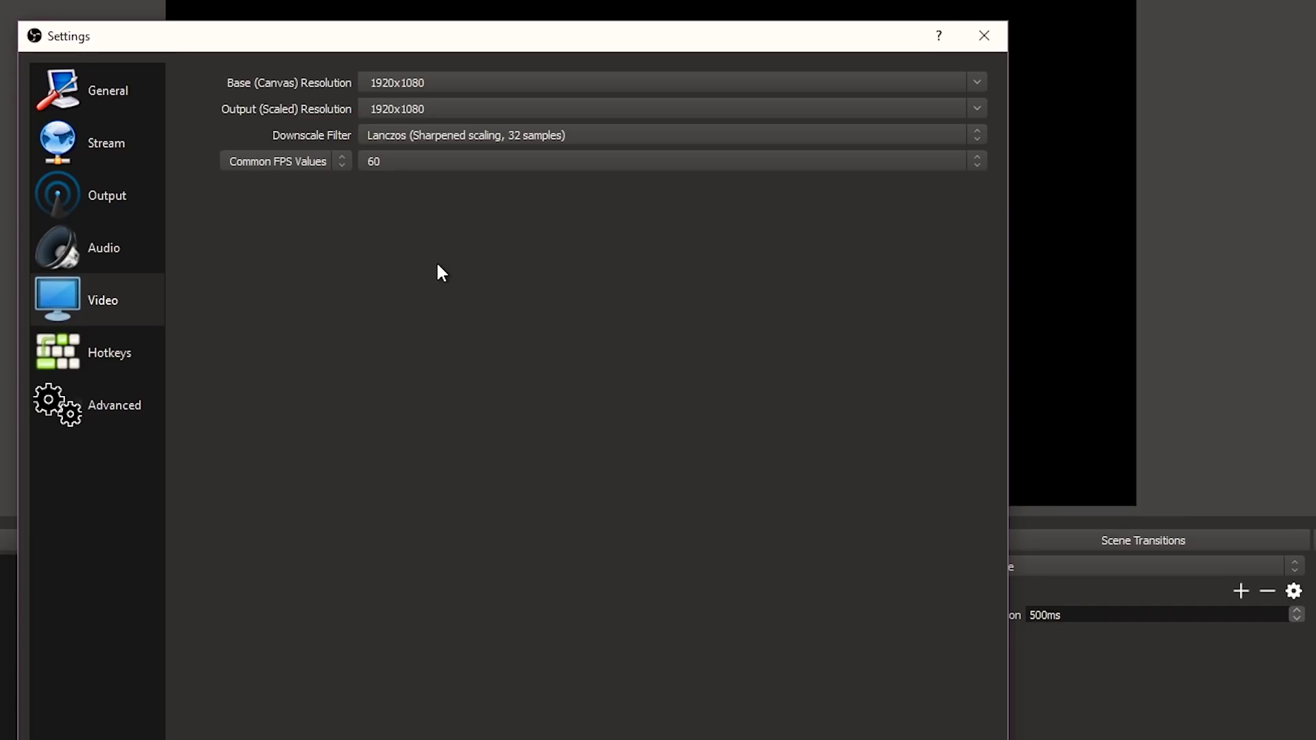
left_click(392, 161)
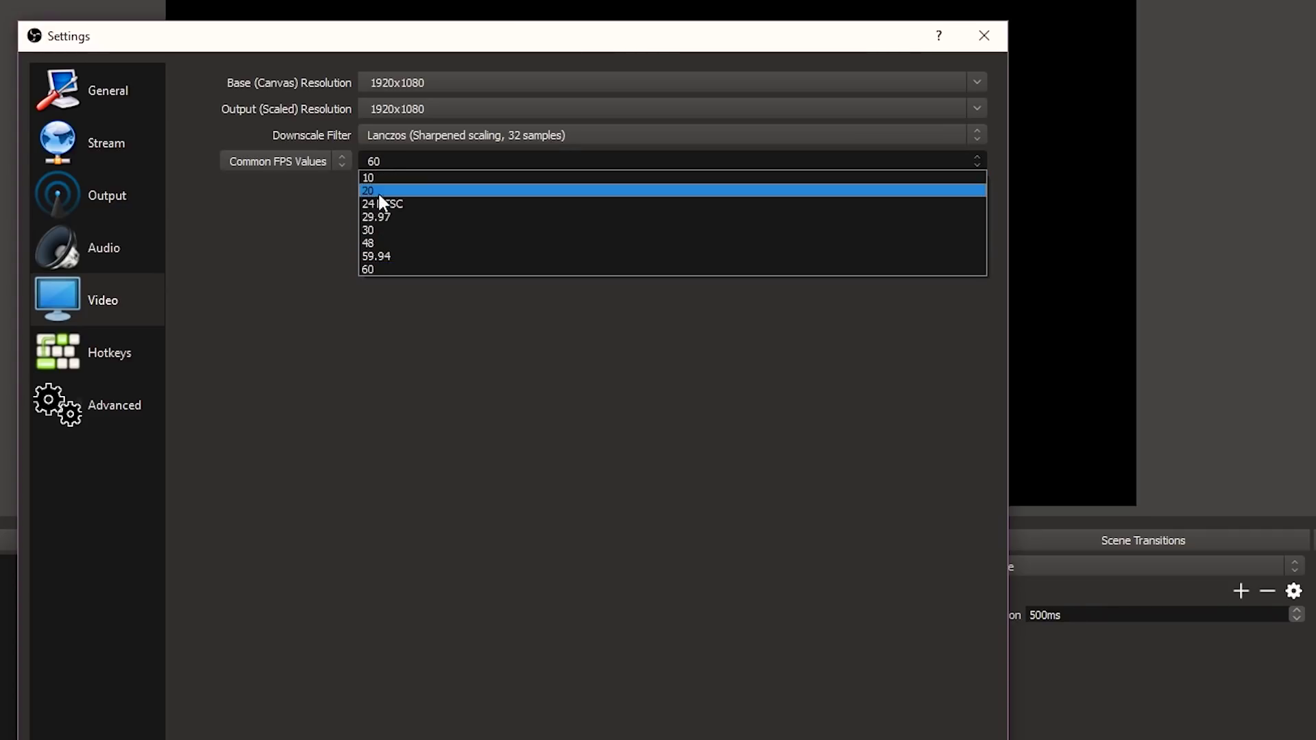
left_click(381, 230)
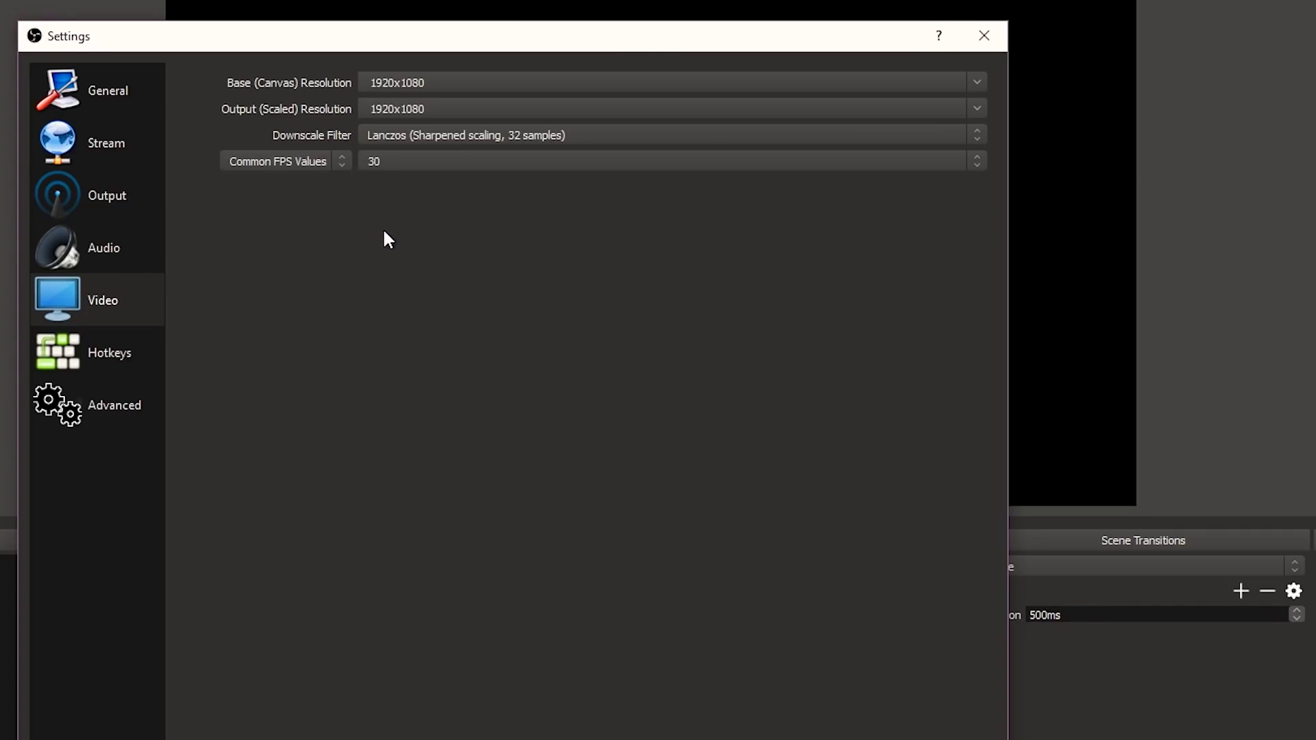
left_click(385, 168)
left_click(384, 266)
Step: Leave the output resolution at 1920x1080 and keep Lanczos as the downscale filter
left_click(975, 111)
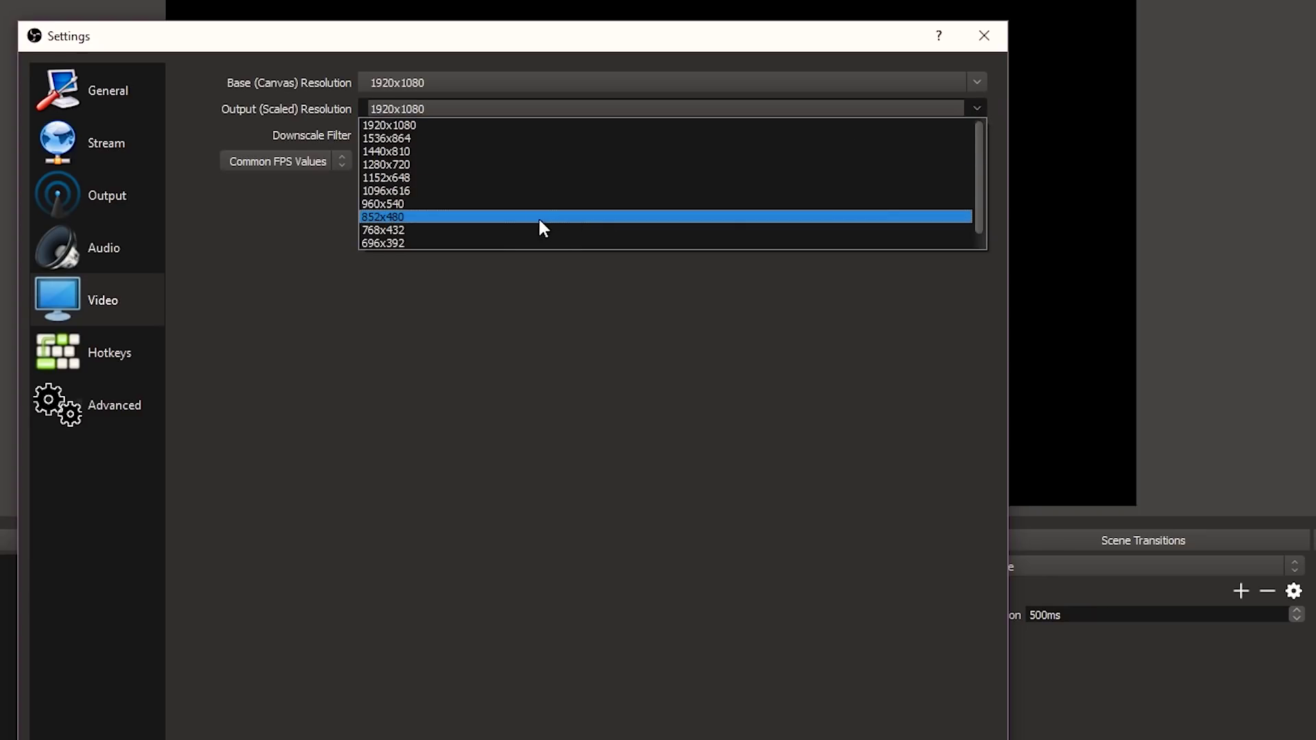
key("Escape")
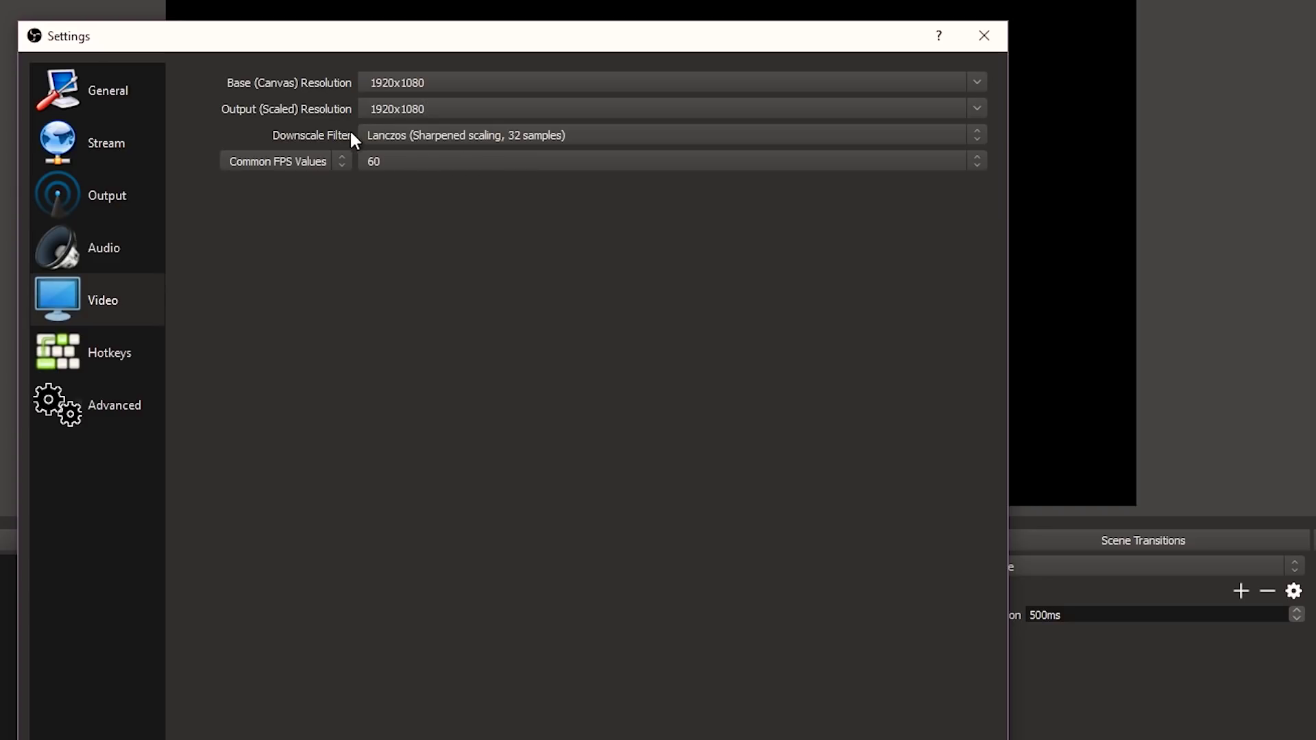
left_click(530, 140)
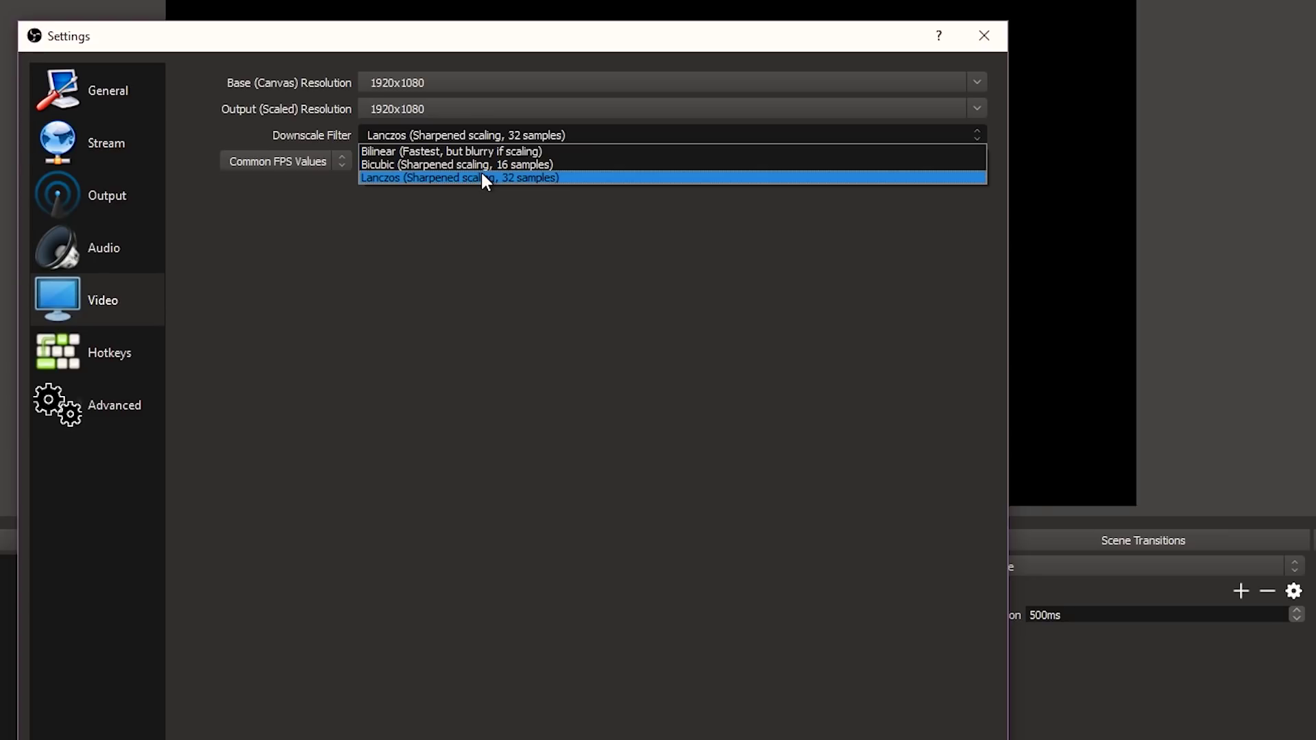
left_click(521, 177)
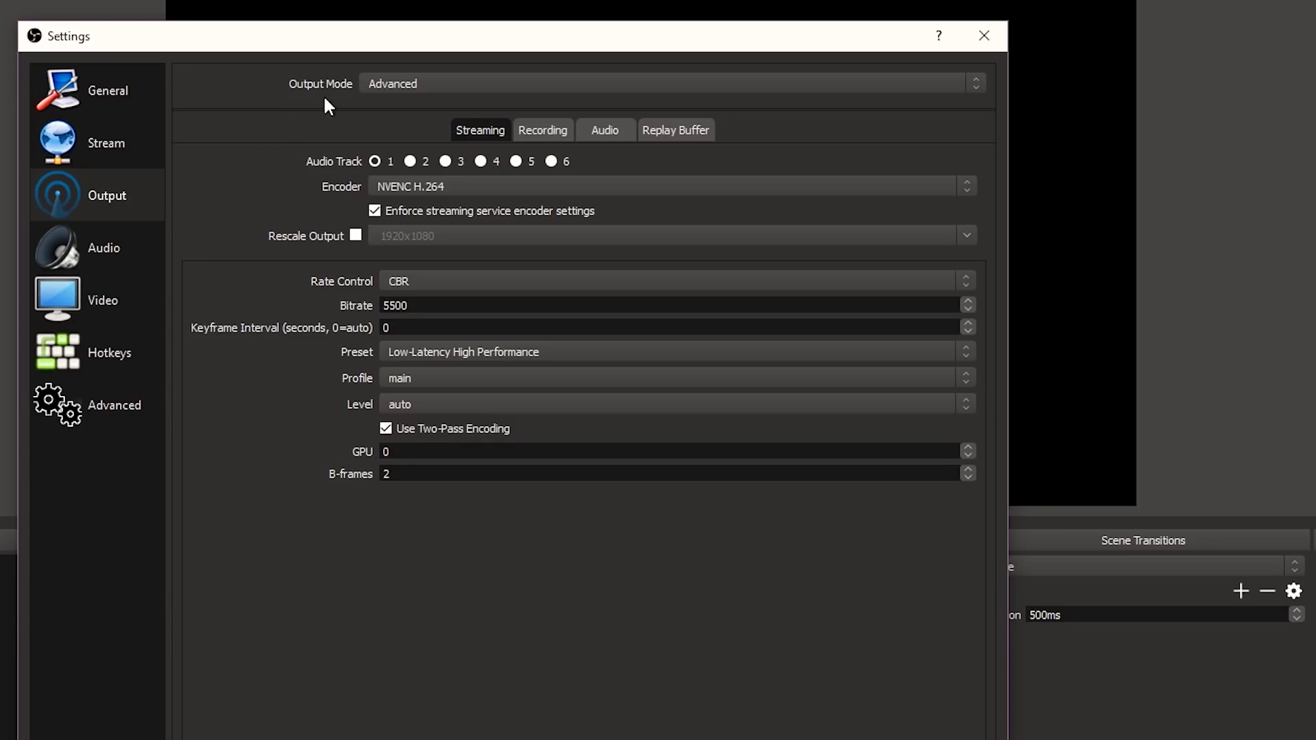
left_click(405, 85)
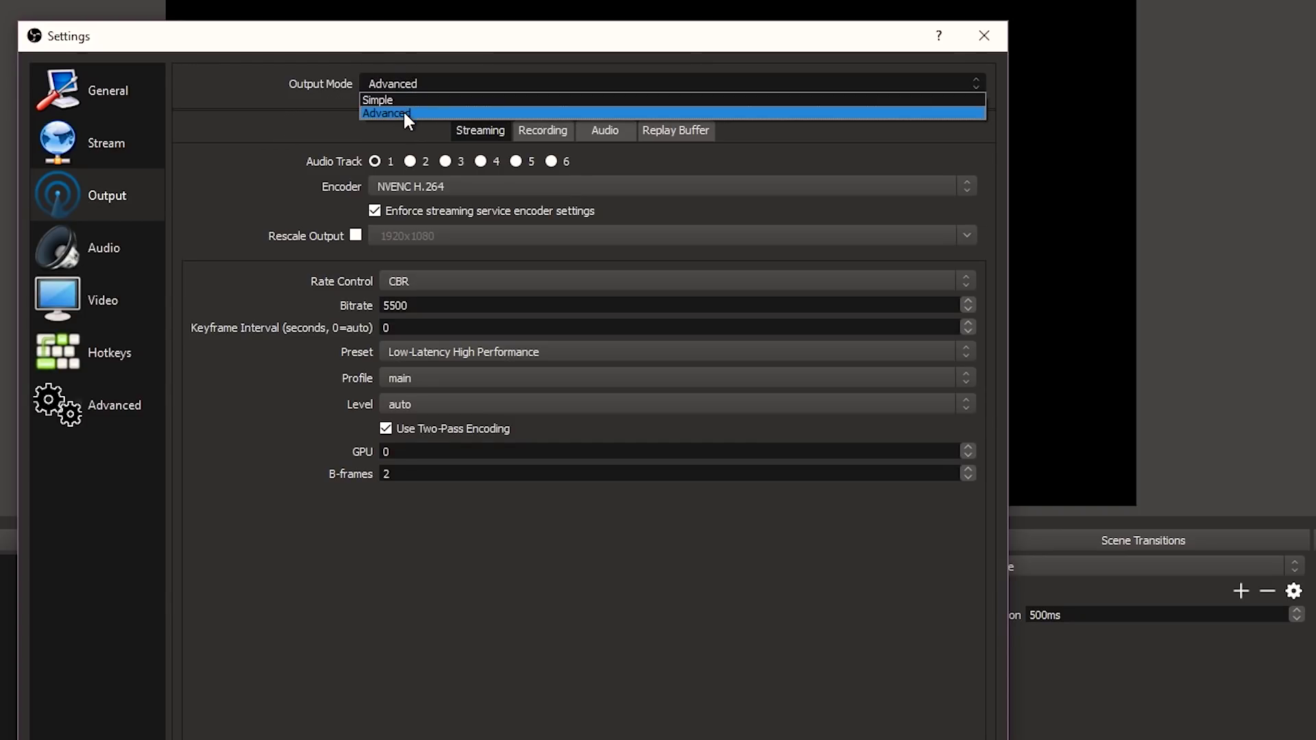
left_click(405, 112)
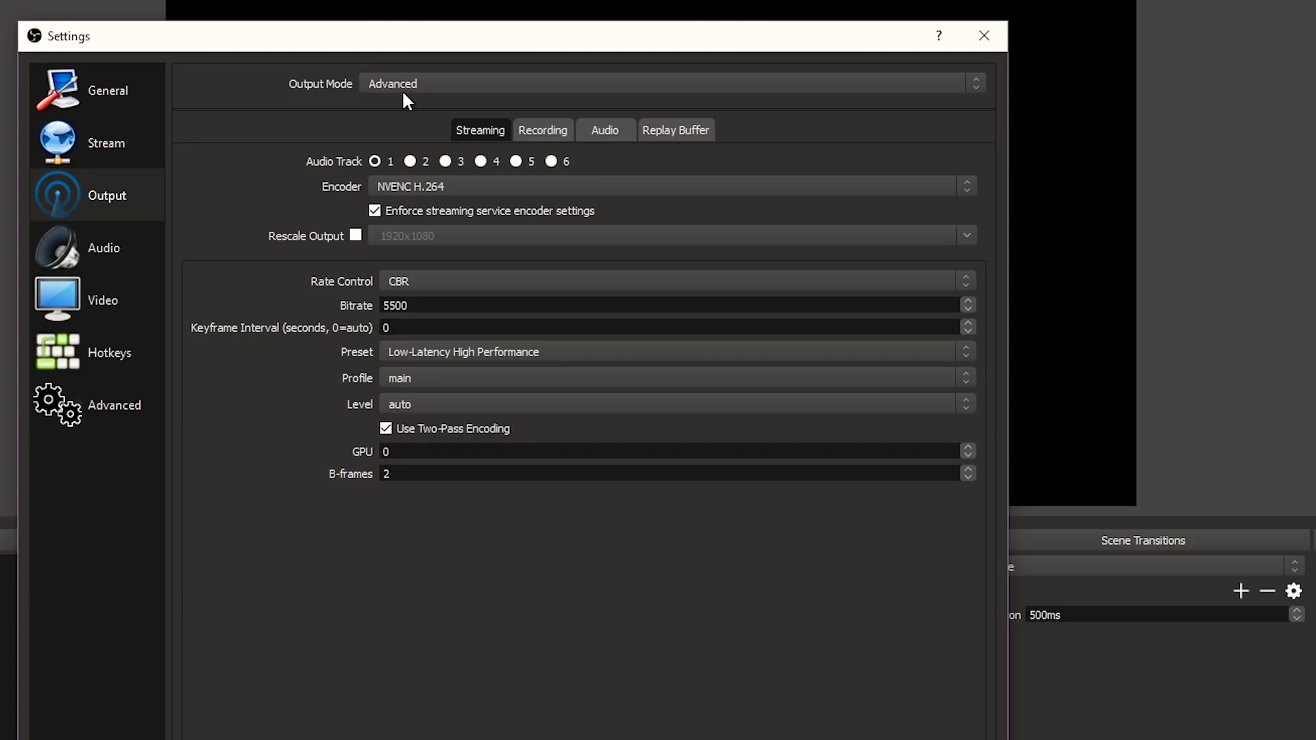
left_click(419, 86)
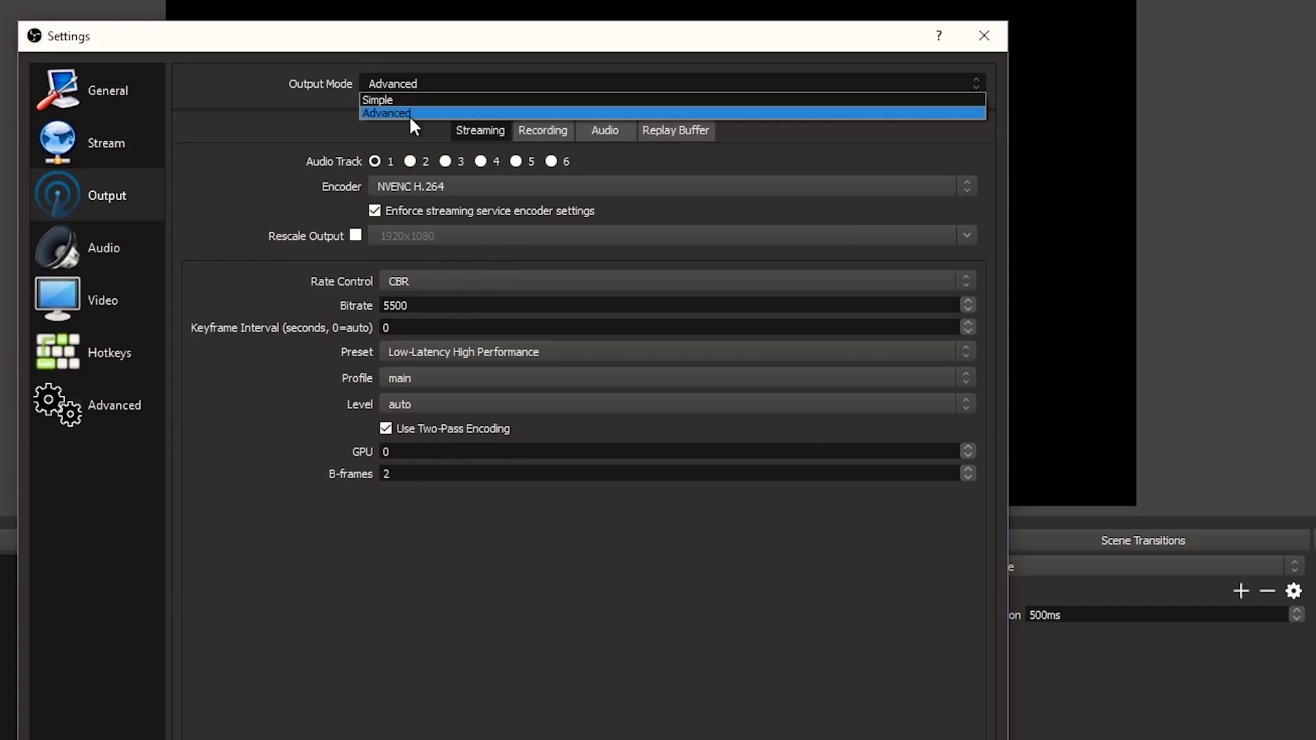
left_click(409, 111)
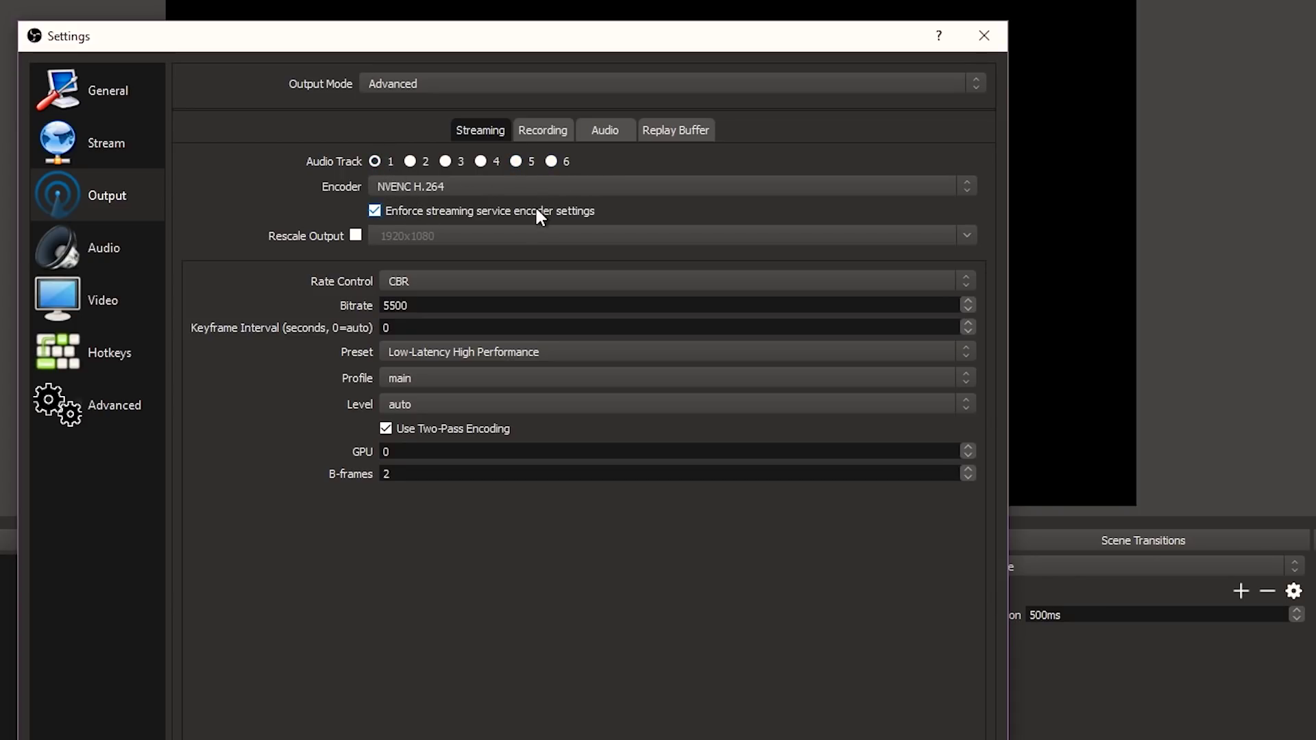
left_click(419, 189)
left_click(419, 190)
left_click(420, 190)
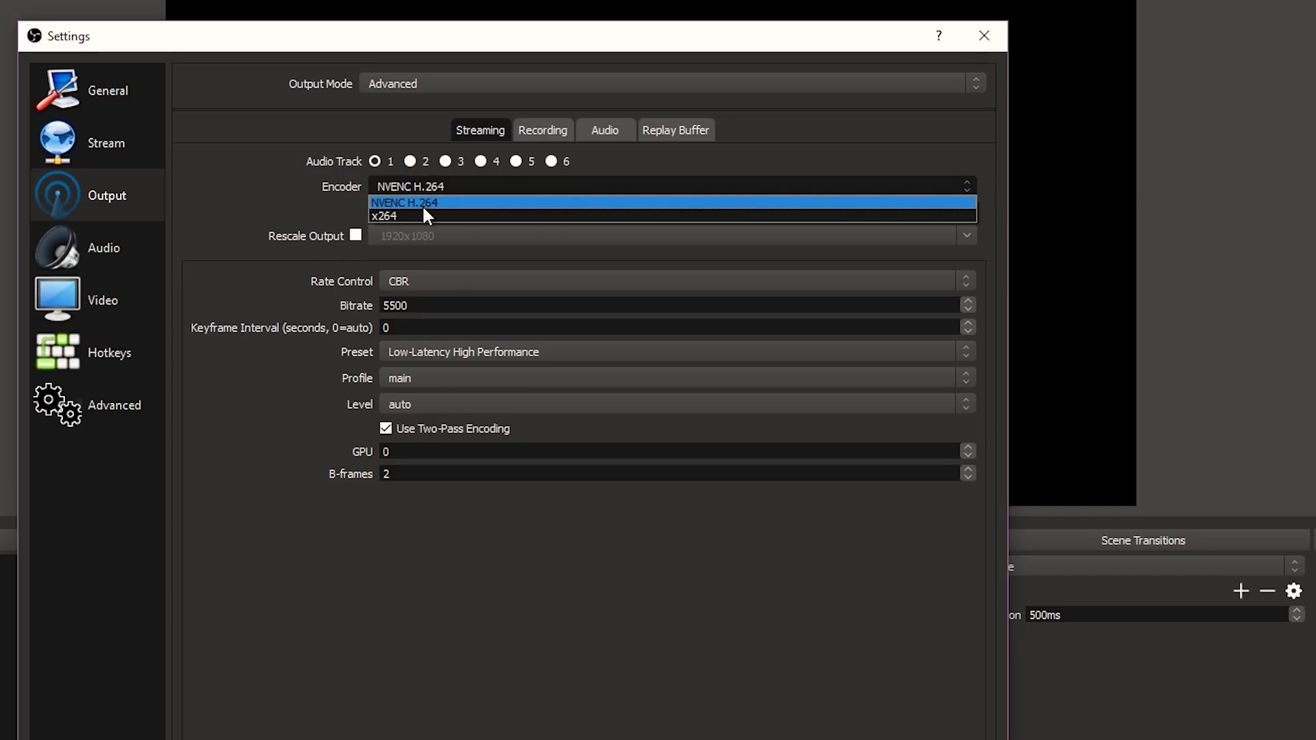
left_click(422, 204)
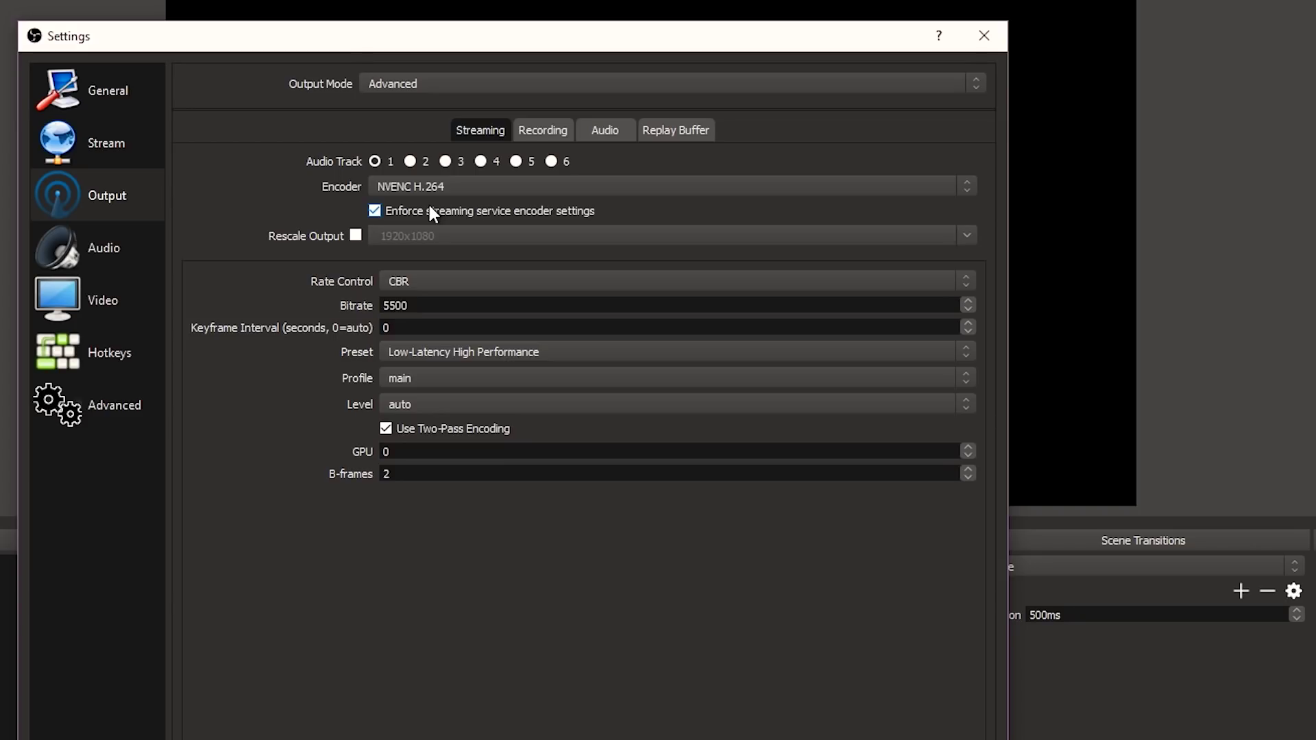
left_click(424, 190)
left_click(417, 205)
left_click(355, 237)
left_click(356, 237)
left_click(355, 236)
double_click(436, 241)
left_click(969, 236)
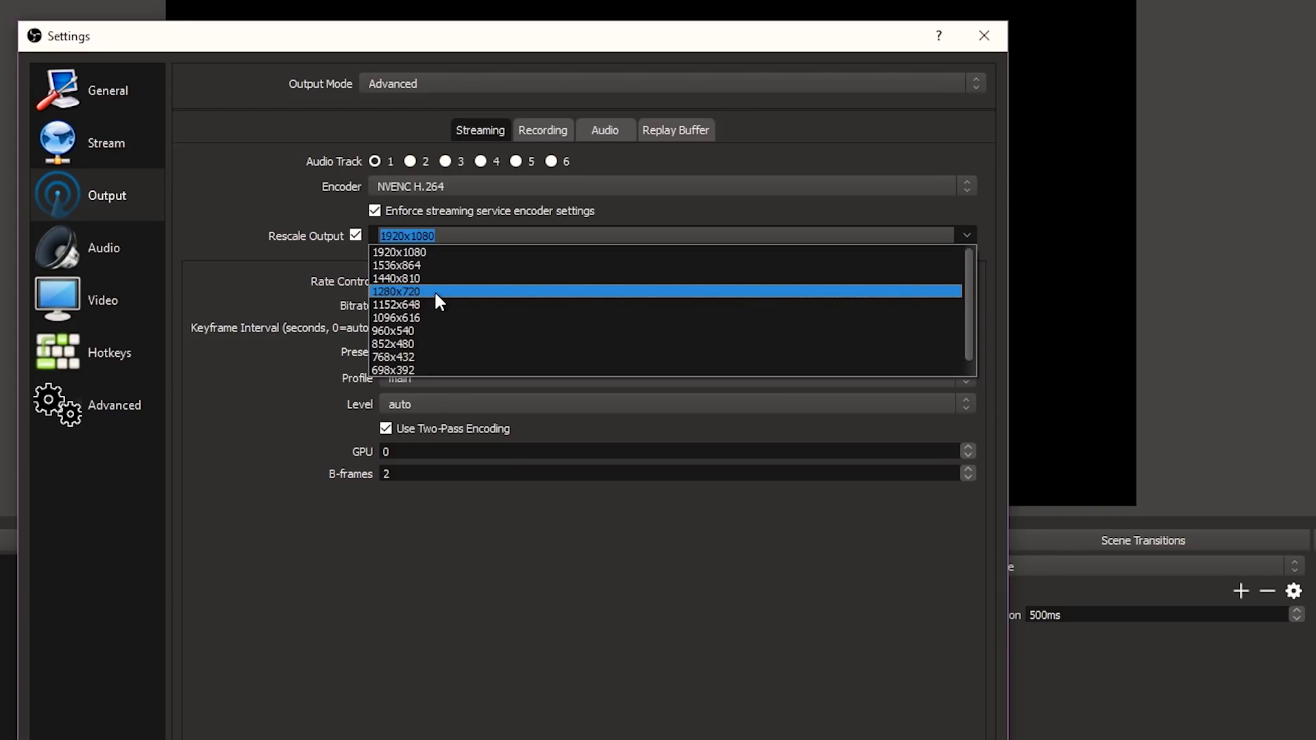
left_click(421, 254)
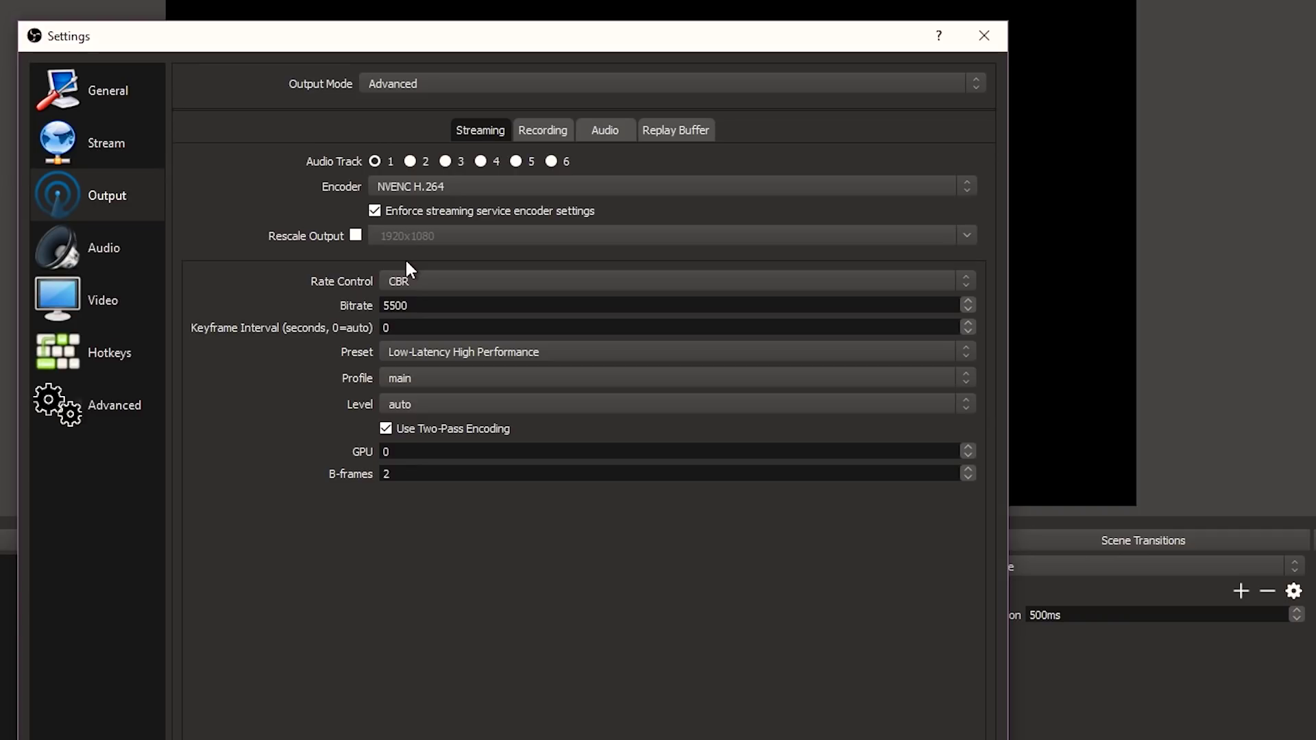
left_click(439, 279)
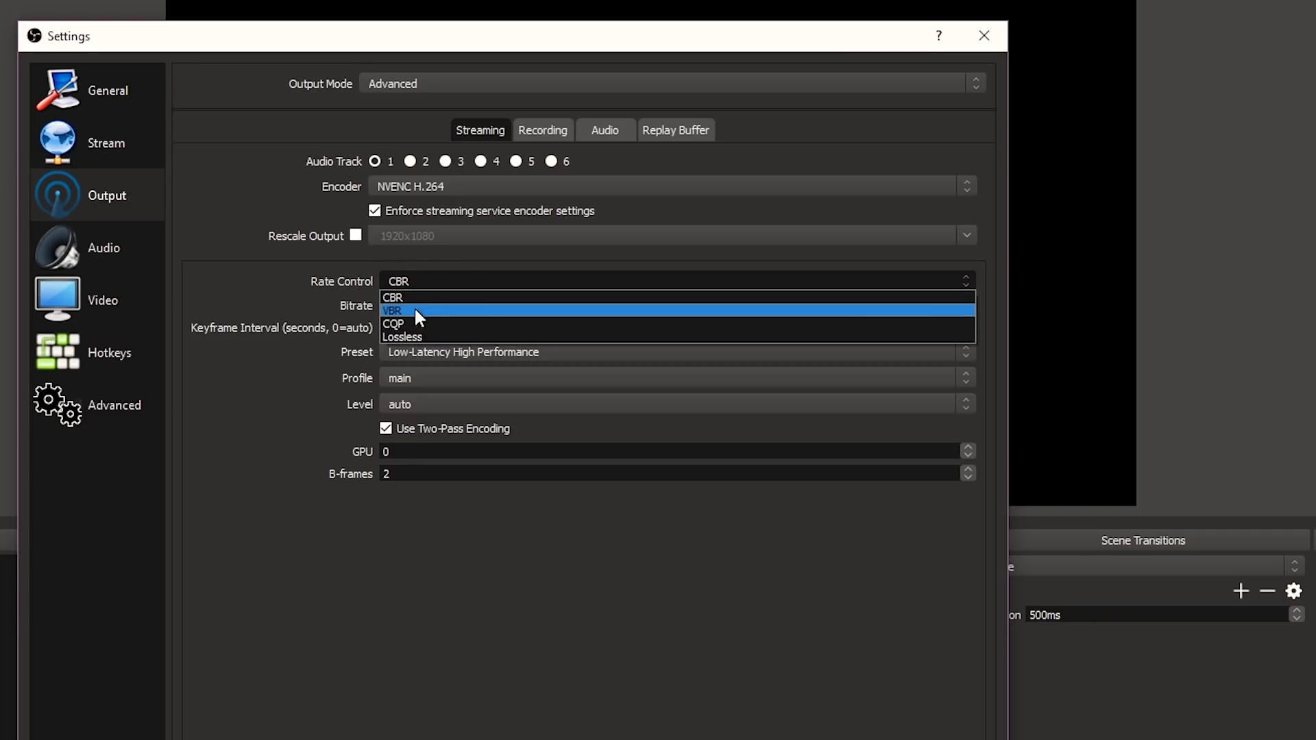
left_click(415, 312)
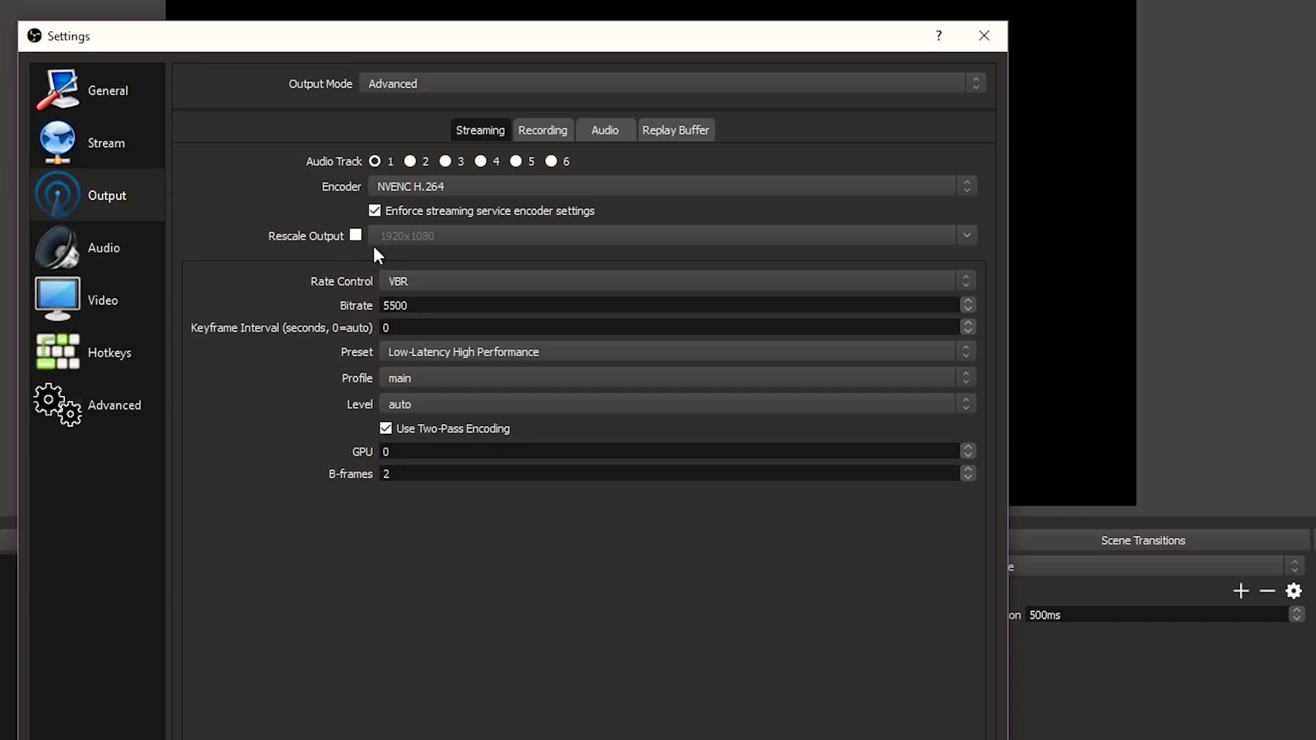
left_click(411, 278)
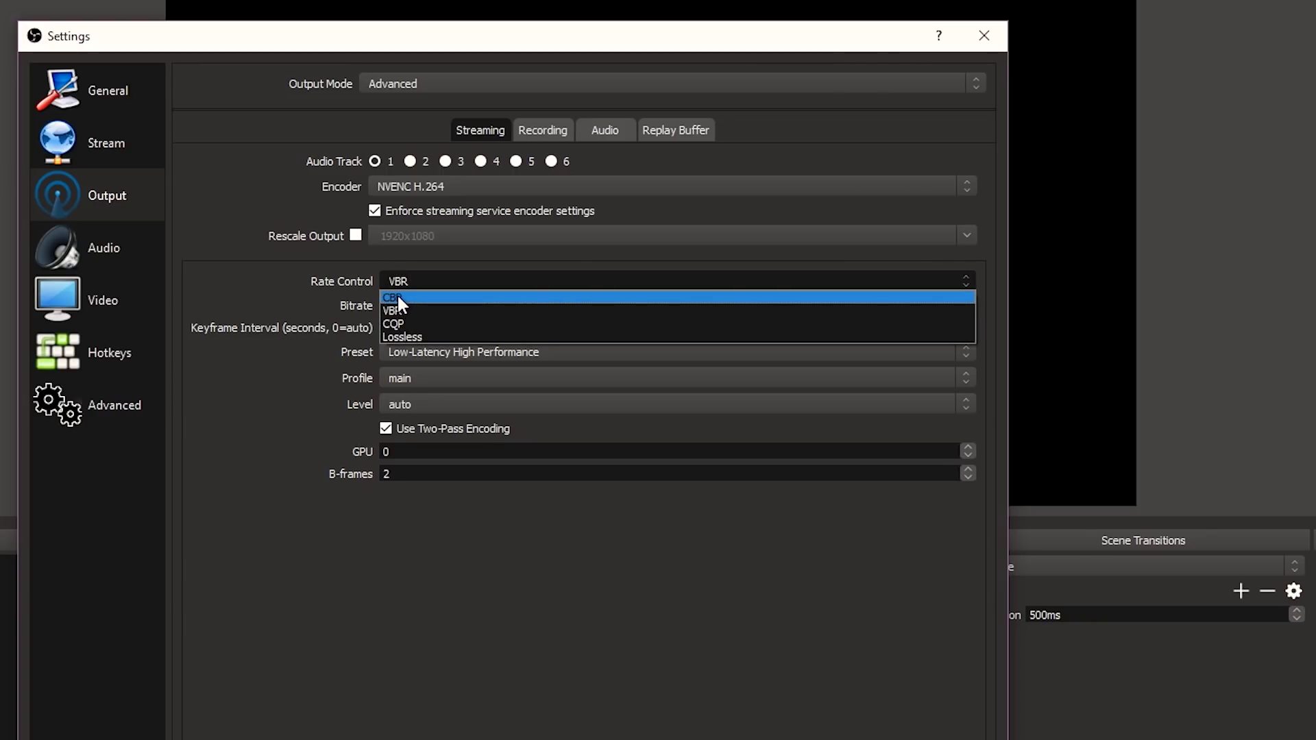
left_click(401, 308)
left_click(409, 281)
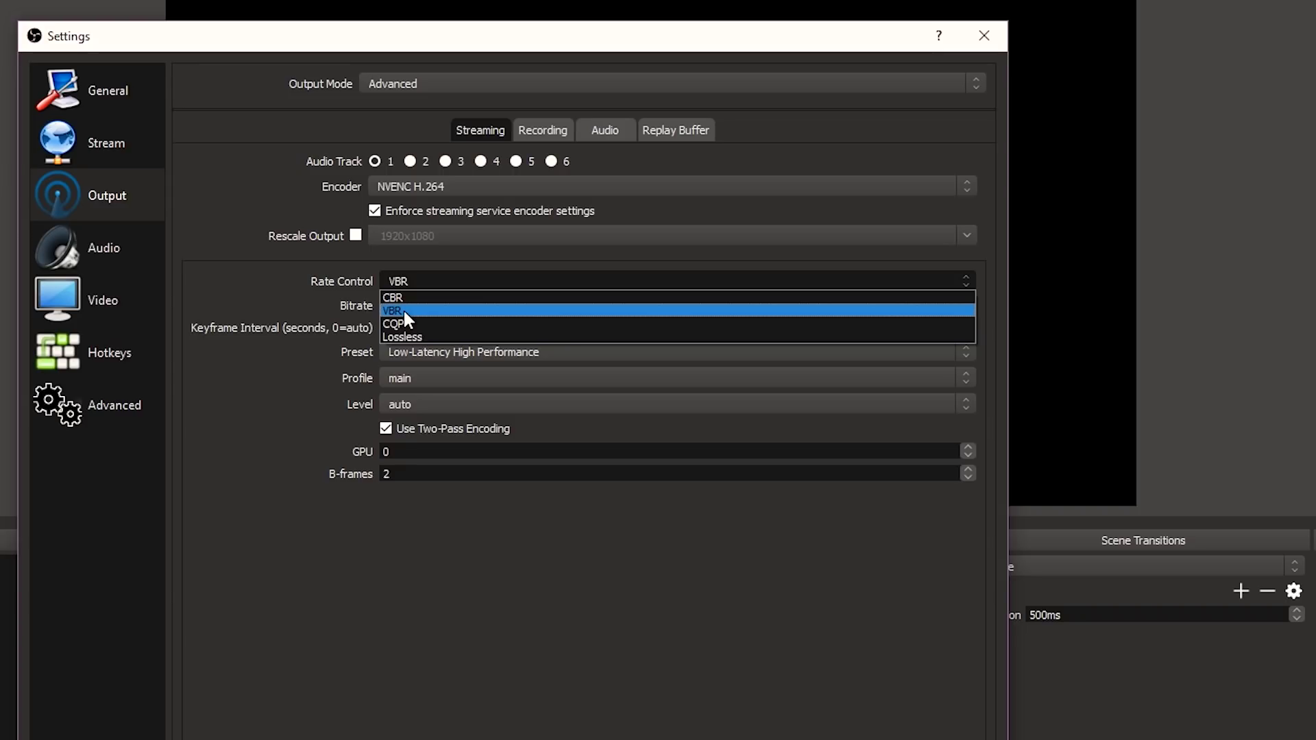
left_click(406, 311)
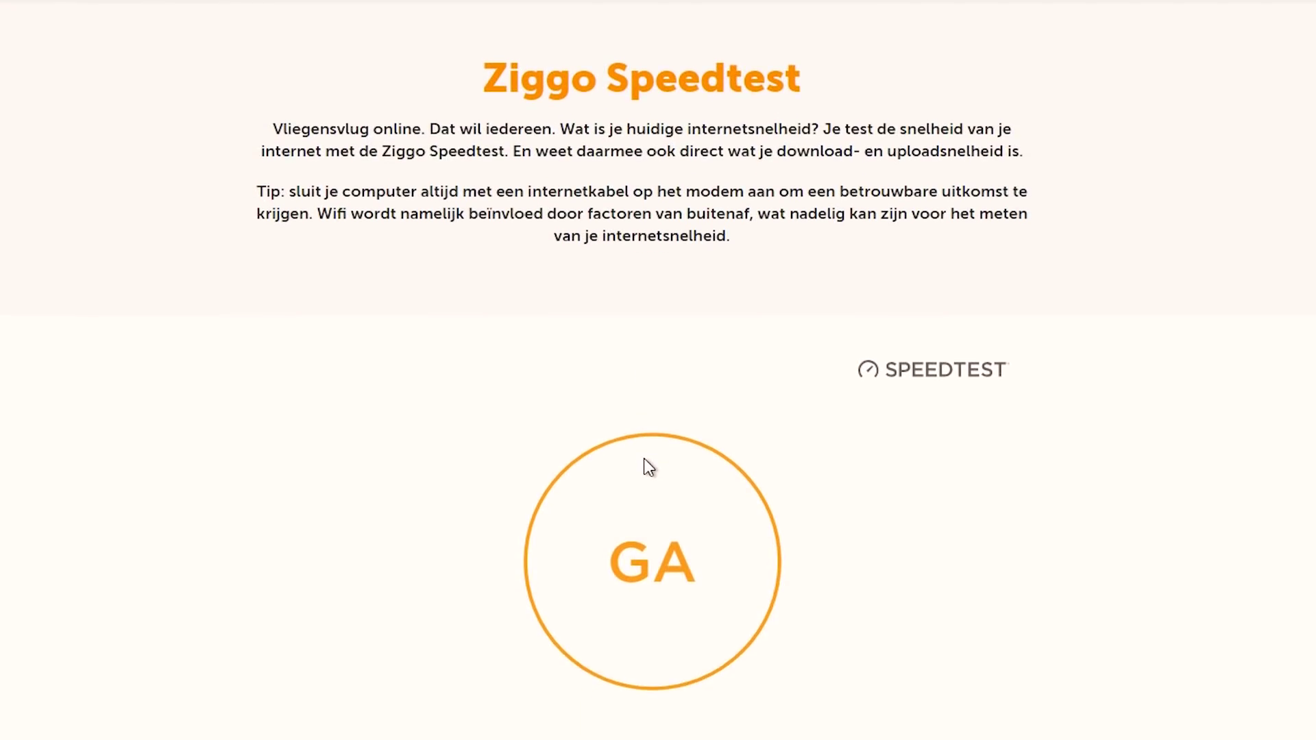
left_click(672, 559)
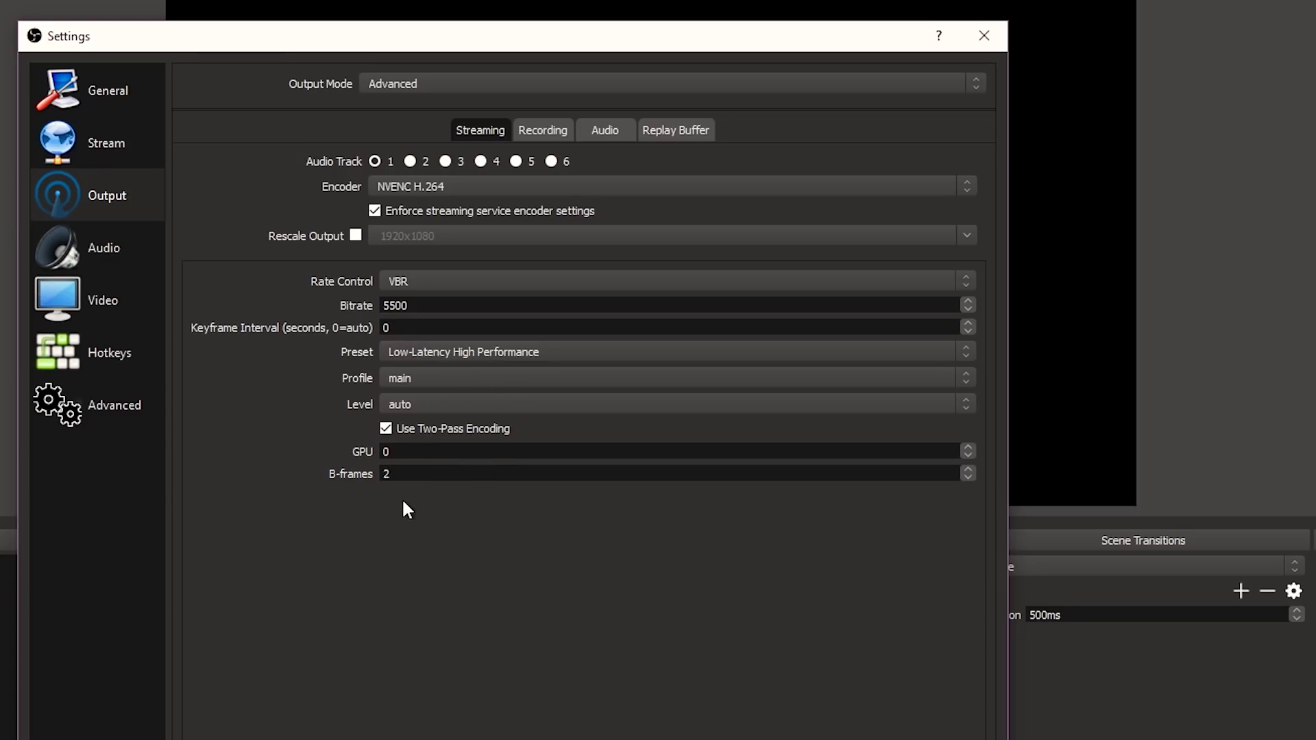
Step: On the Stream page, confirm Streaming Services type with YouTube / YouTube Gaming as the service
left_click(405, 479)
left_click(96, 152)
left_click(466, 85)
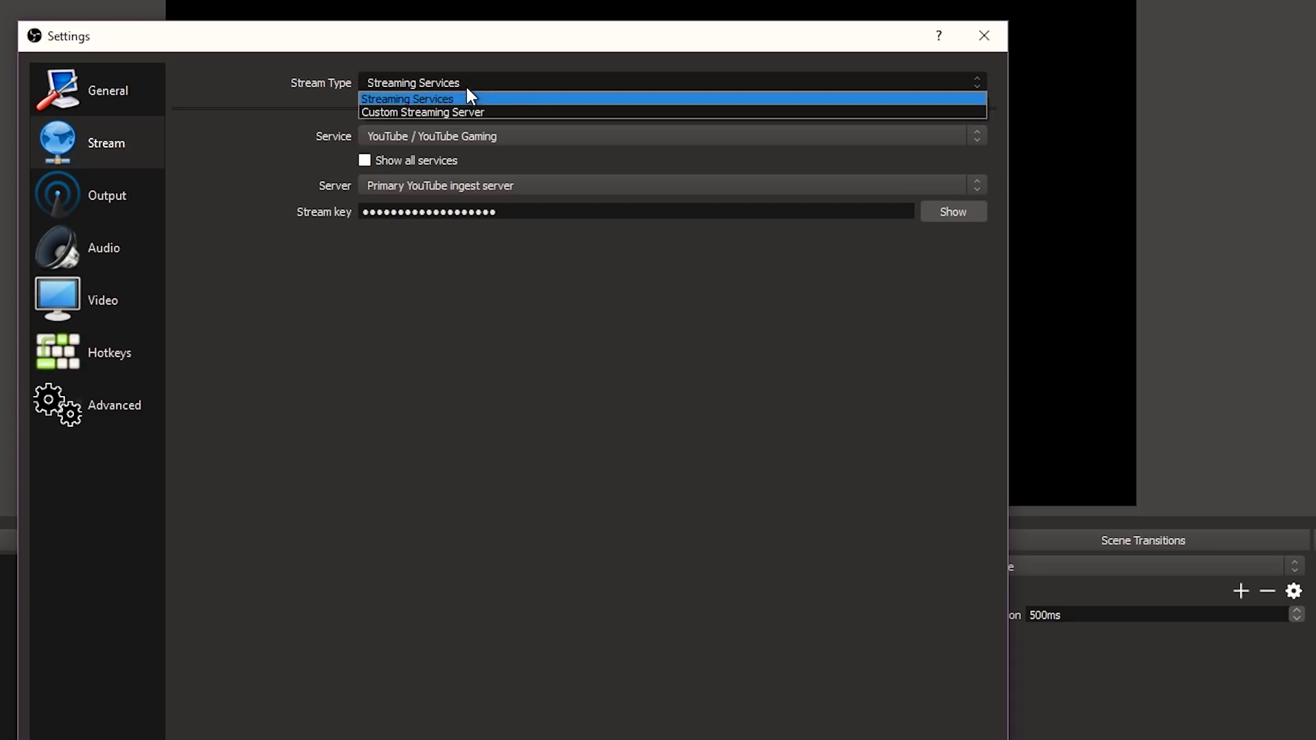
left_click(416, 101)
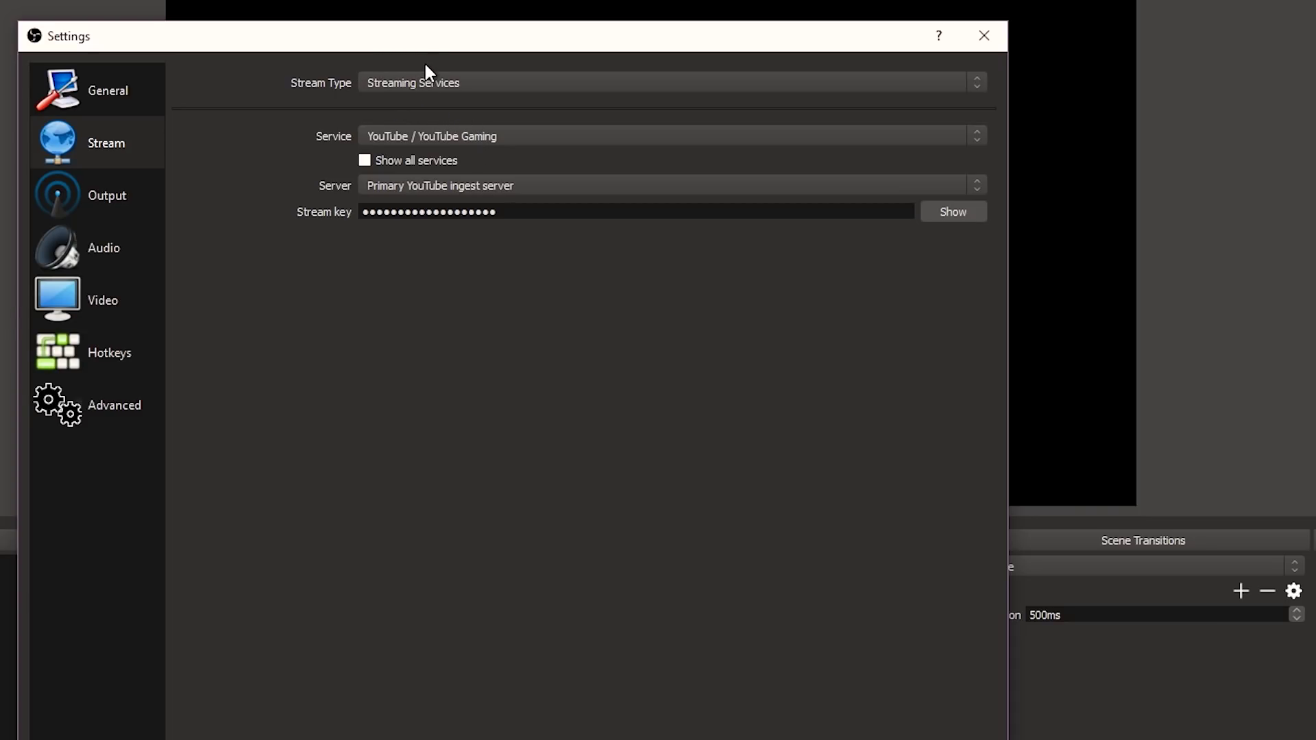
left_click(382, 134)
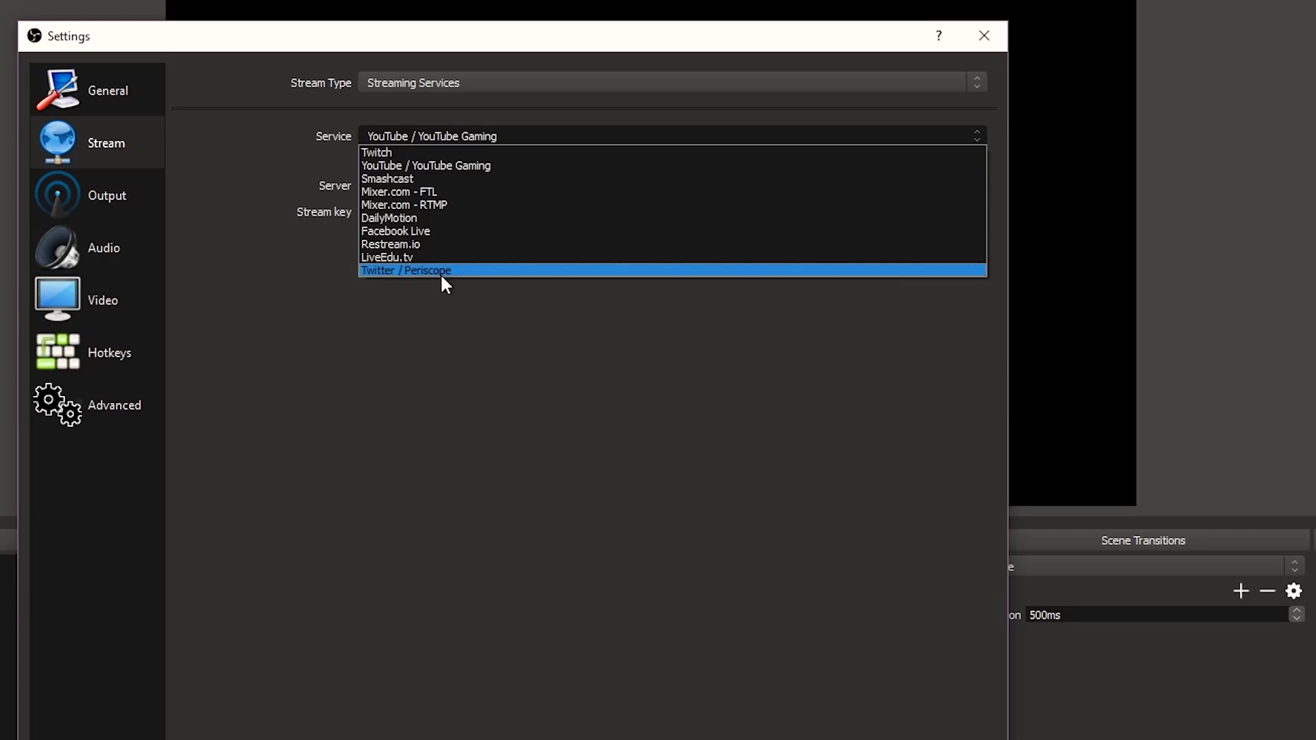
left_click(456, 303)
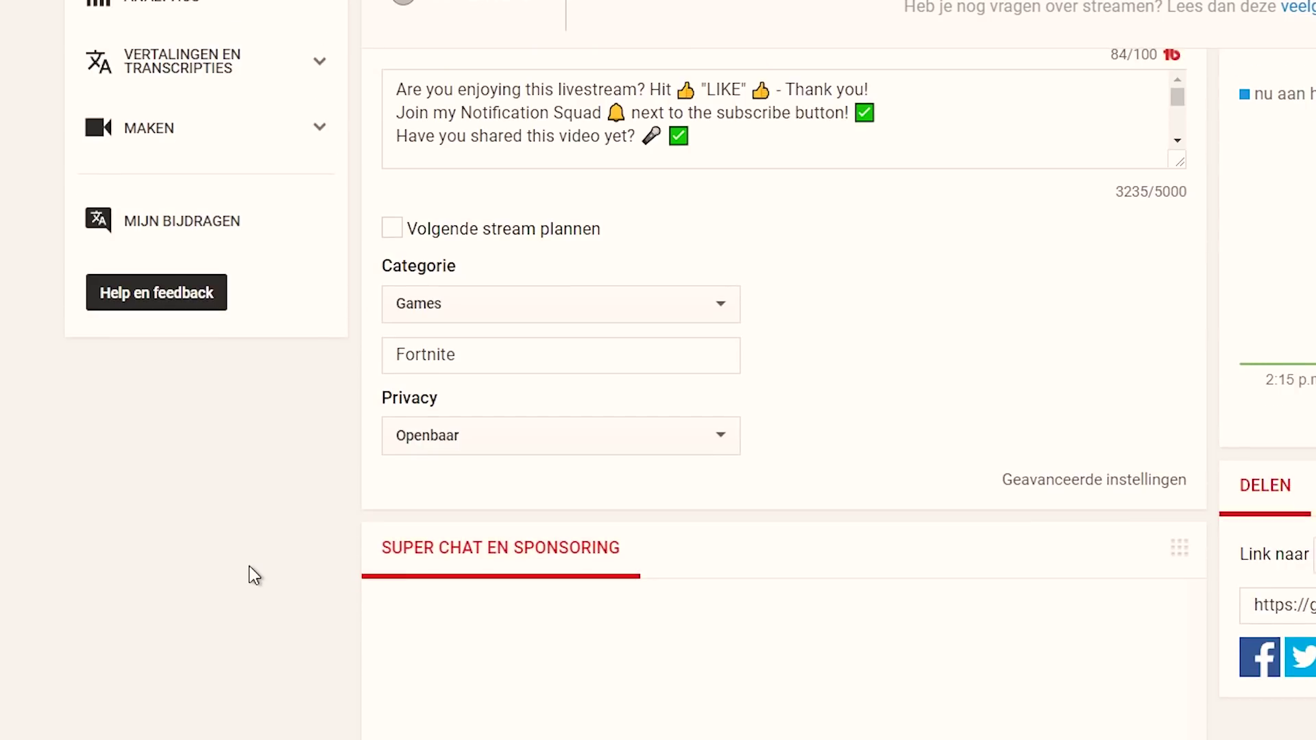
Step: Scroll YouTube's live dashboard to the encoder settings with the server URL and stream key
scroll(249, 566, "up", 10)
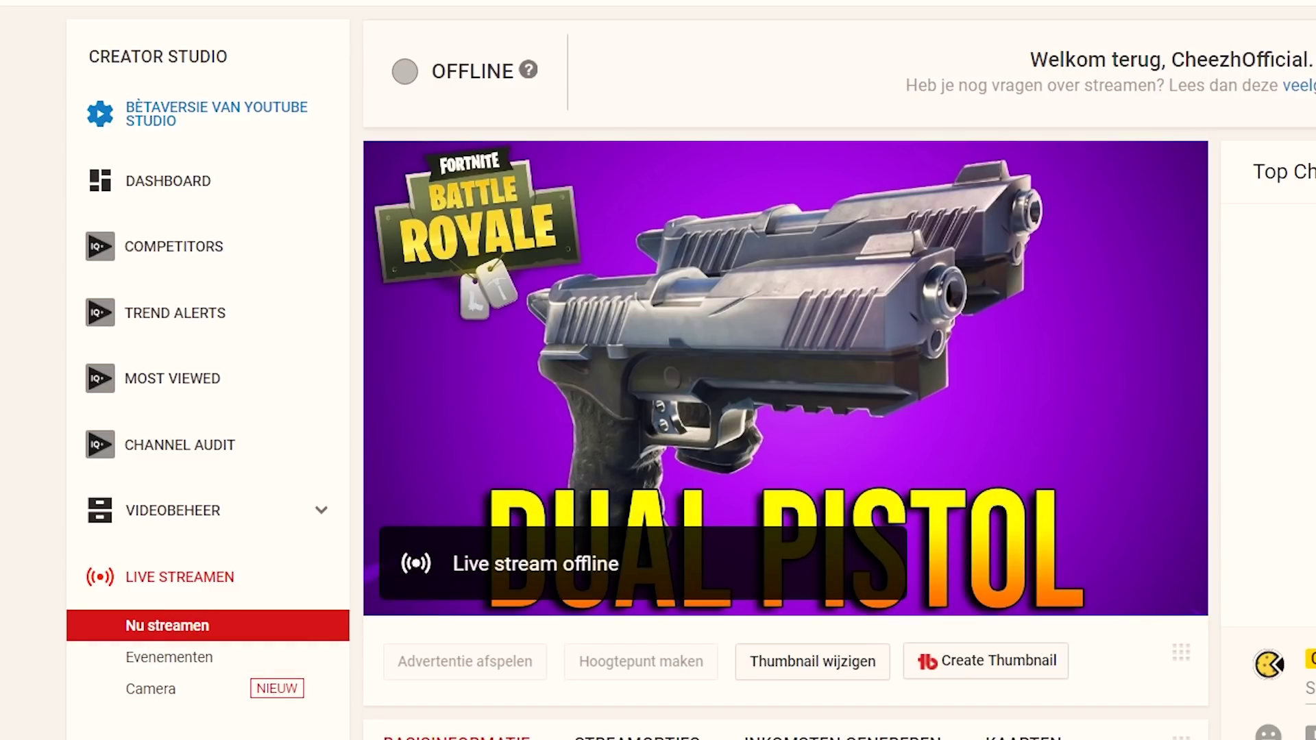
scroll(150, 624, "down", 10)
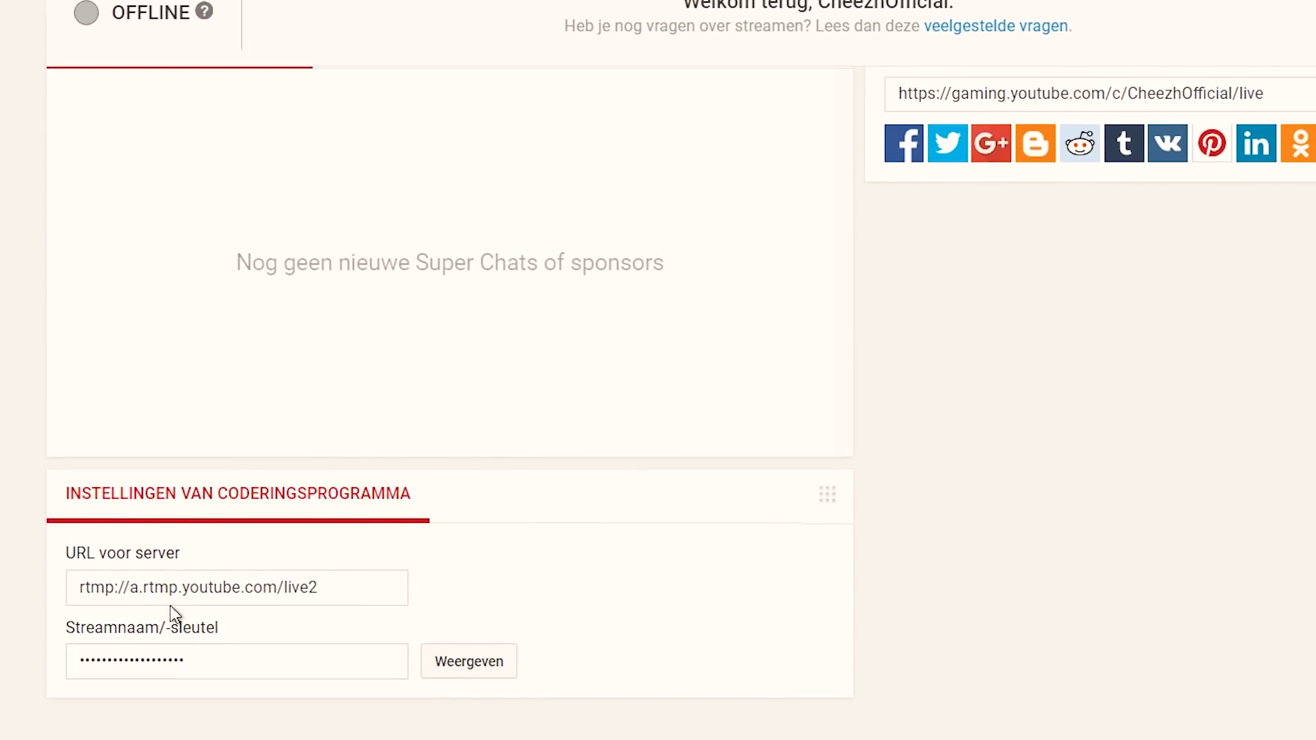
left_click_drag(64, 549, 232, 631)
left_click(232, 623)
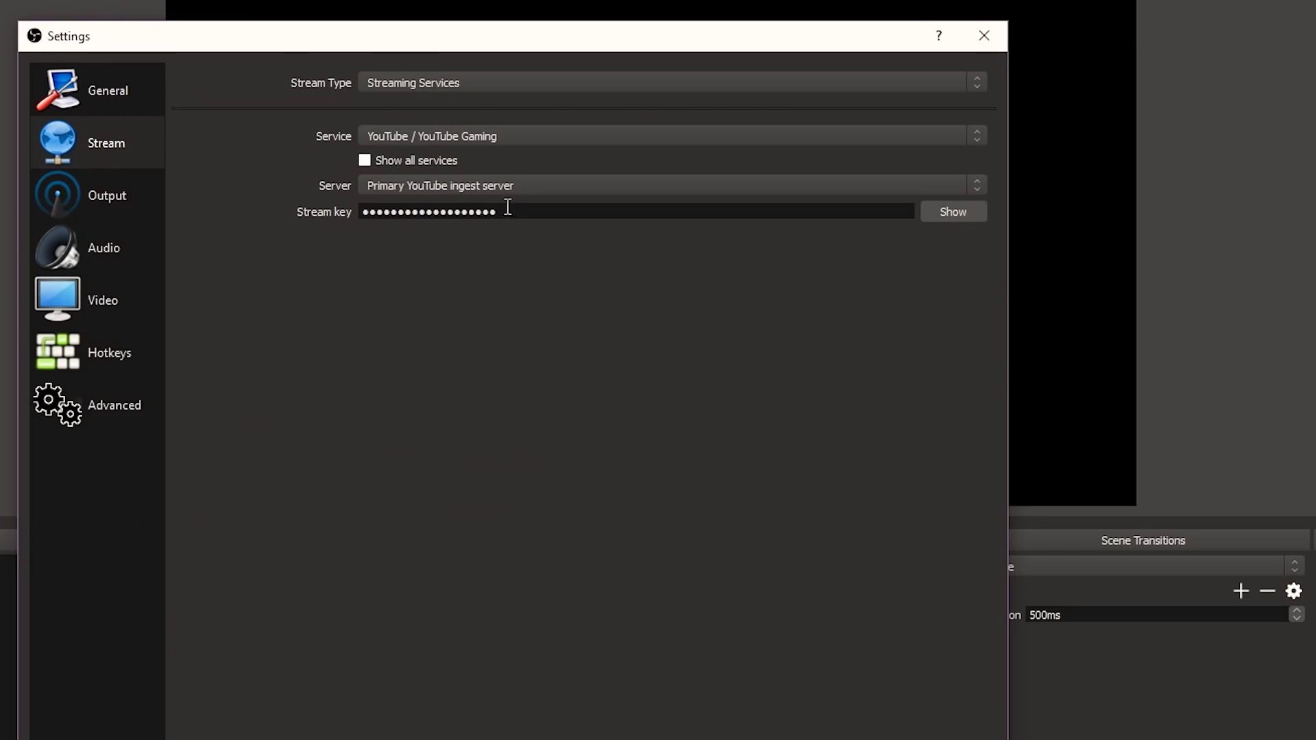
Step: Overwrite the Stream key field with the stream key copied from YouTube
double_click(511, 210)
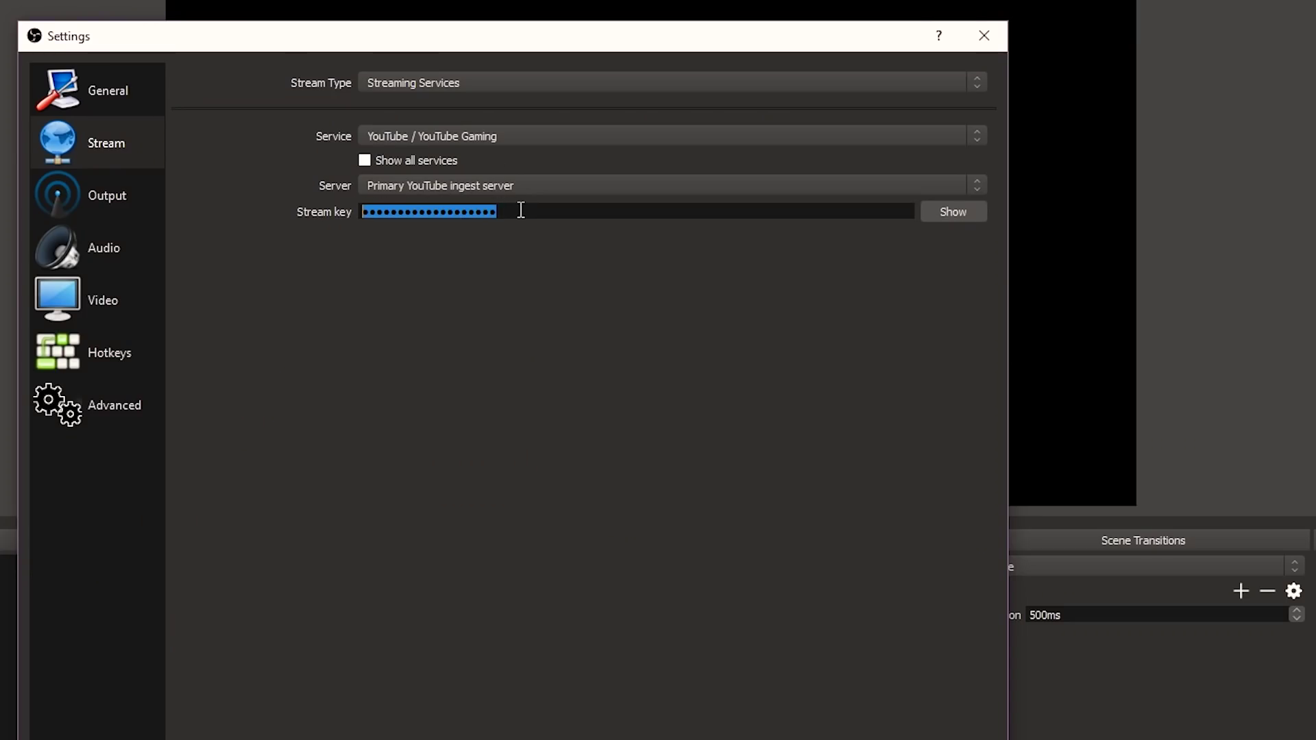
key("ctrl+v")
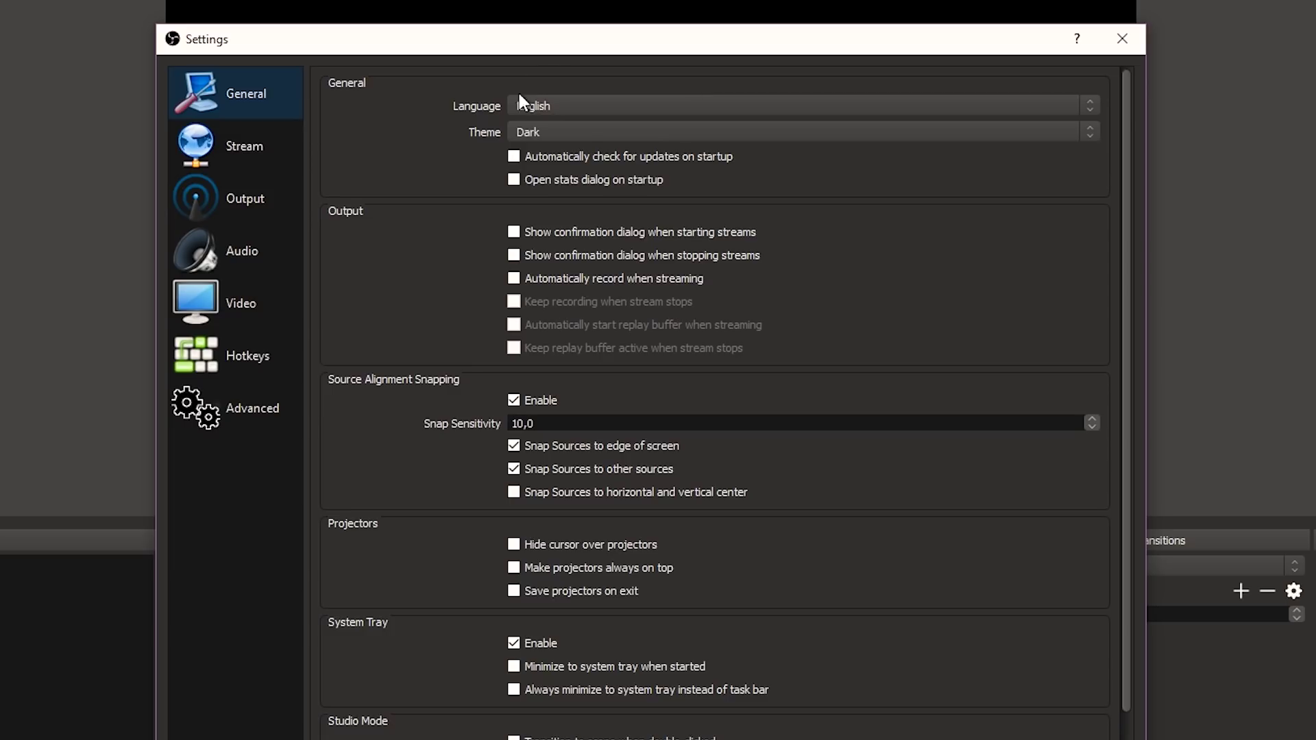
left_click(1131, 45)
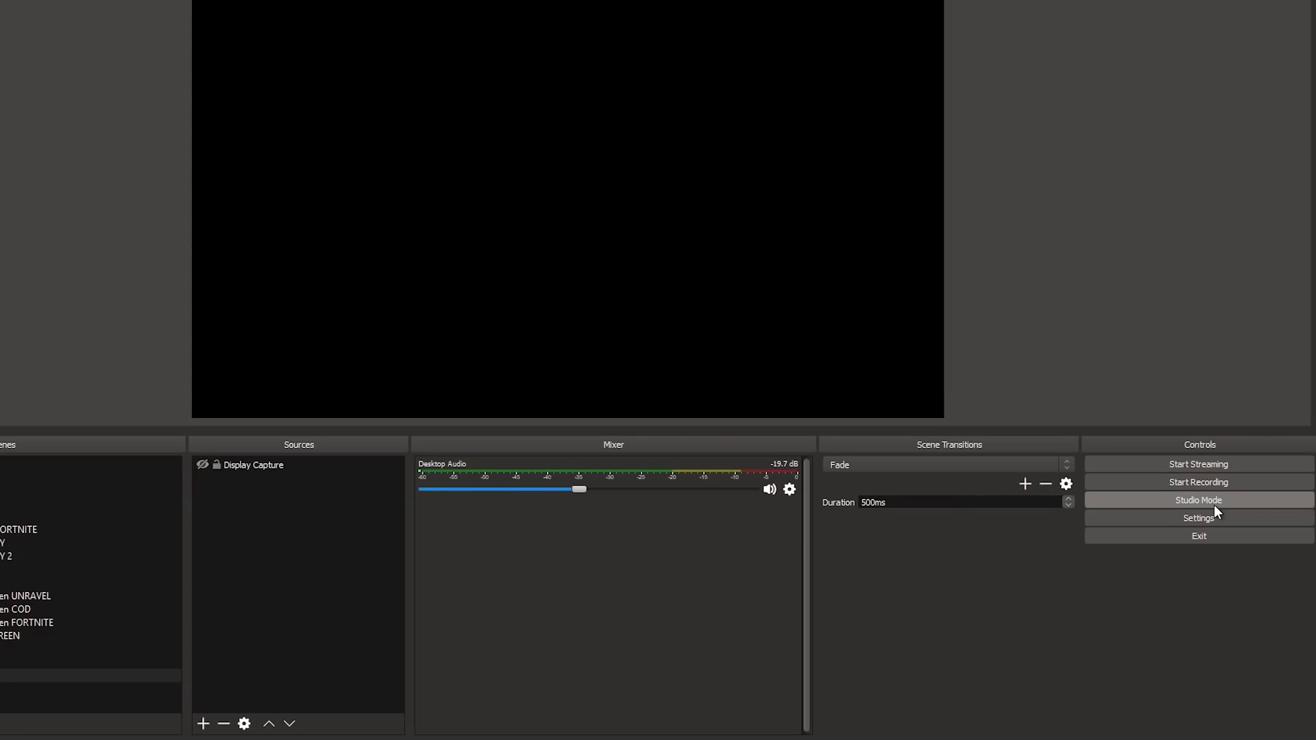
left_click(1216, 514)
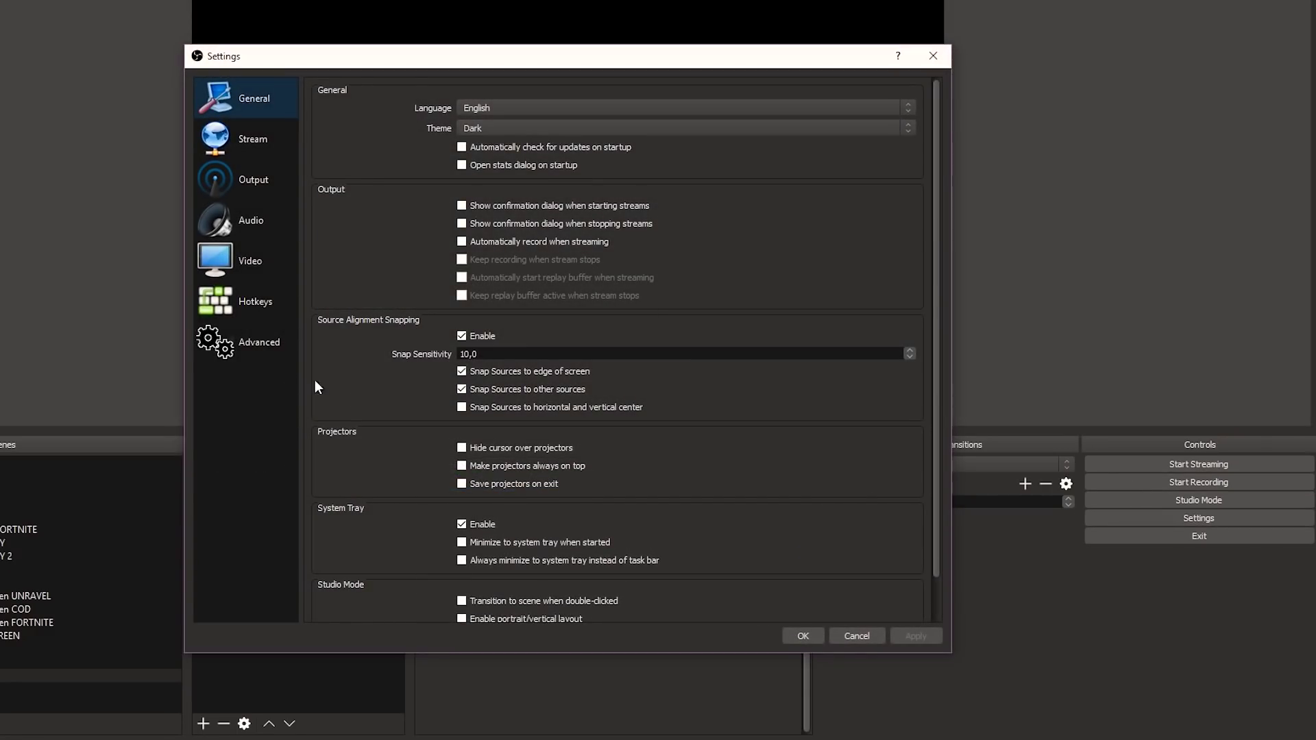
left_click(223, 345)
Step: Check the Hotkeys page: Ctrl+Alt+Shift+0 for streaming, Ctrl+Alt+Shift+R for recording
left_click(250, 307)
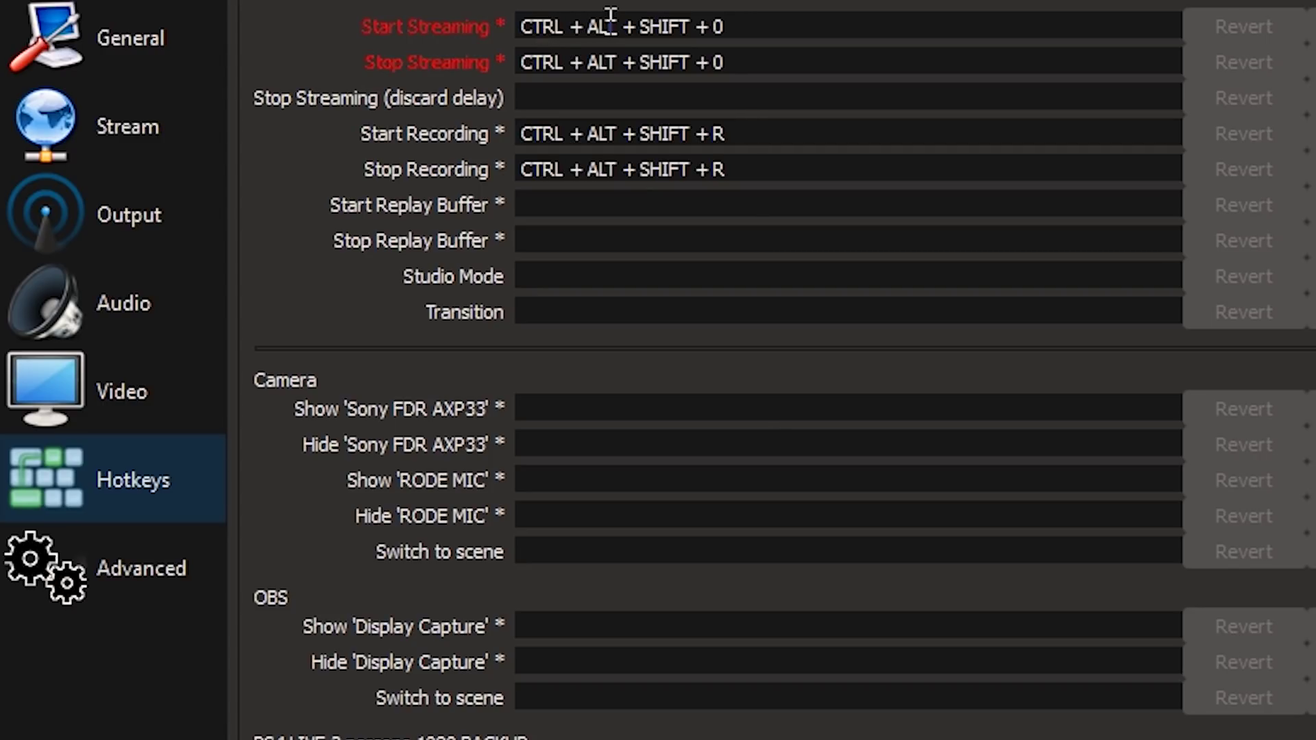
mouse_move(814, 158)
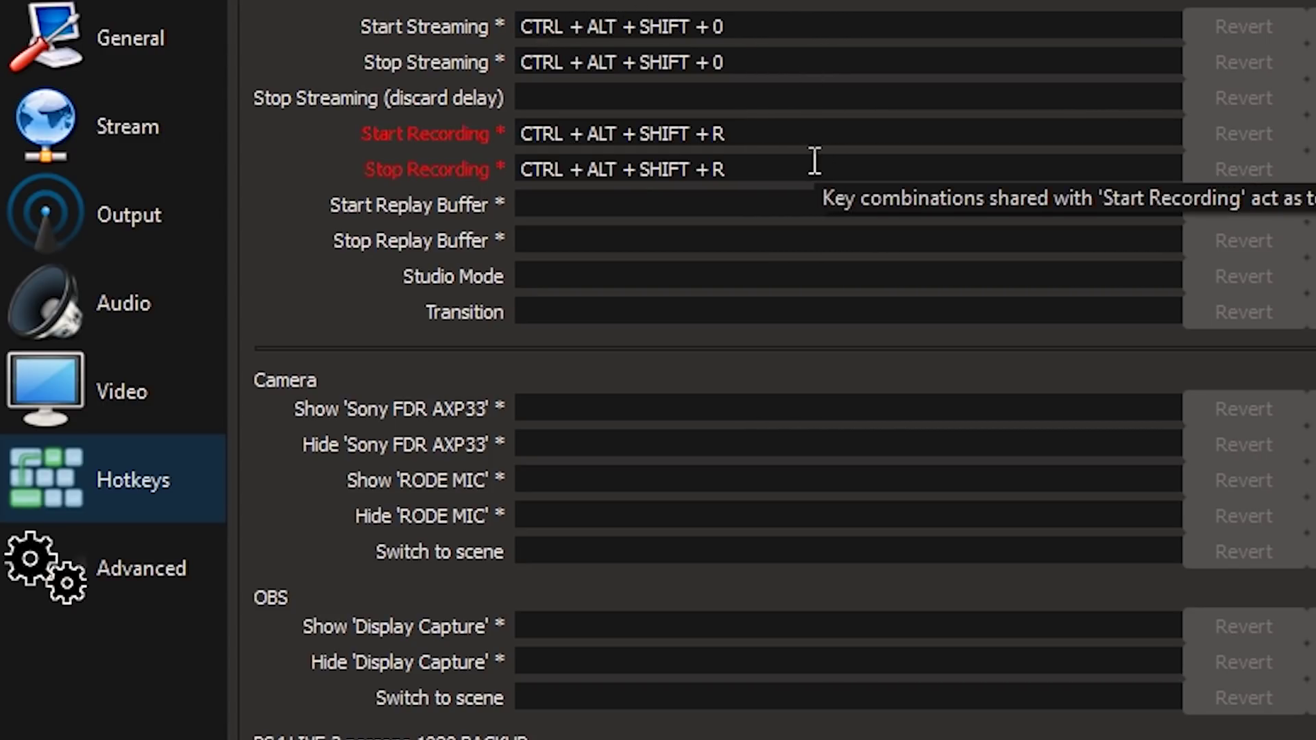